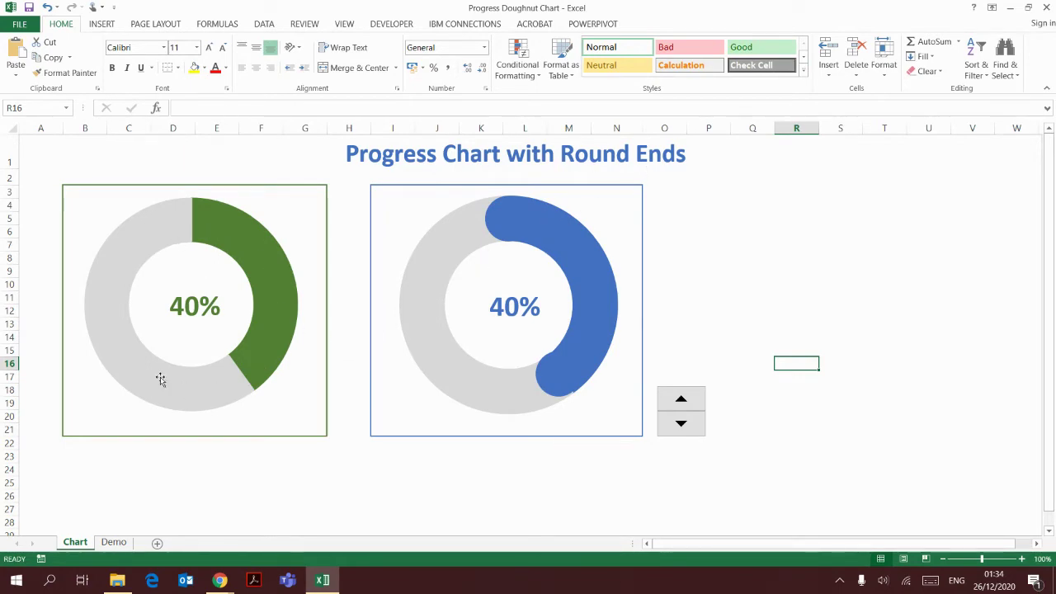
# - Test both progress charts on the Chart sheet by raising the progress value to 43% and lowering it to 39%
pyautogui.click(682, 401)
pyautogui.click(682, 401)
pyautogui.click(682, 402)
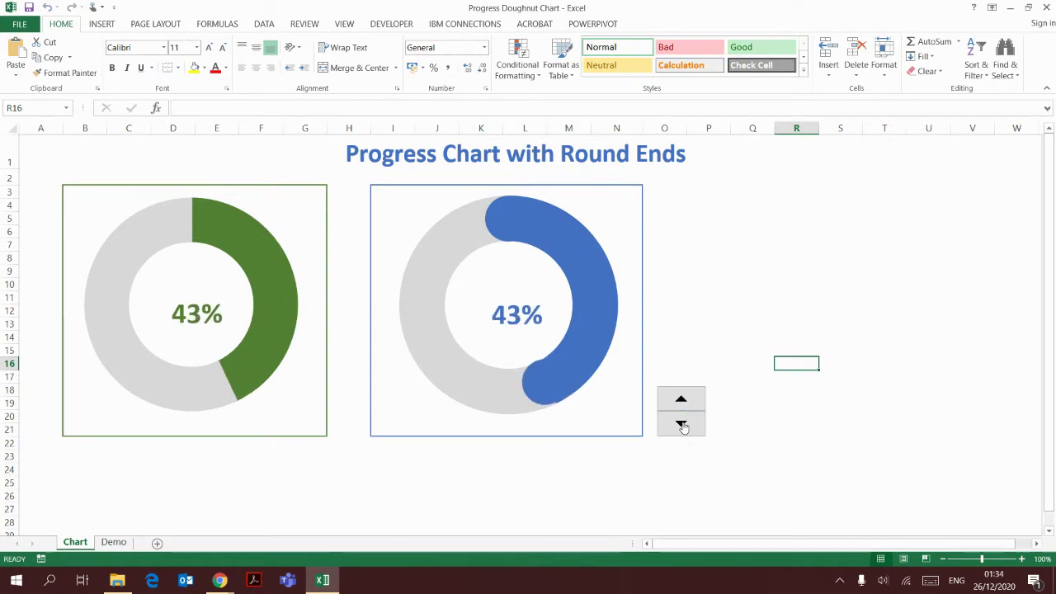
pyautogui.click(681, 424)
pyautogui.click(682, 423)
pyautogui.click(681, 424)
pyautogui.click(682, 424)
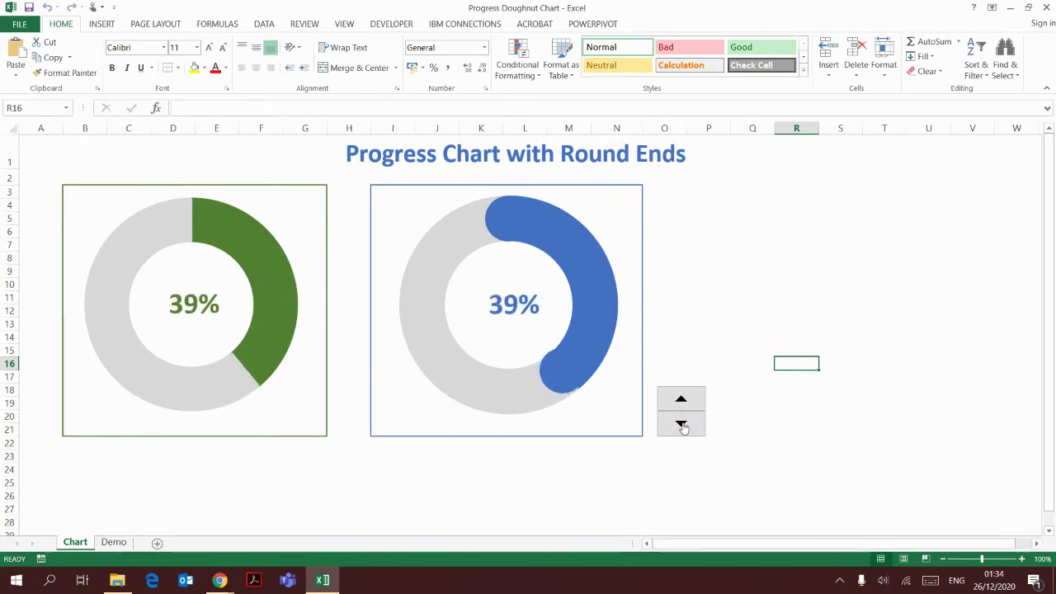
pyautogui.click(681, 402)
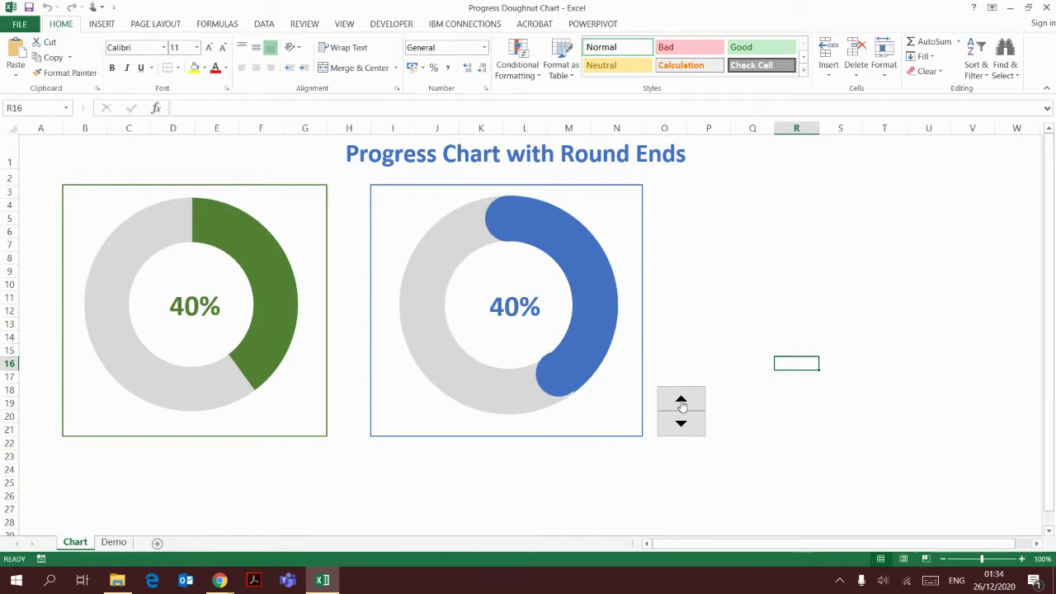
pyautogui.click(681, 402)
pyautogui.click(681, 402)
pyautogui.click(682, 423)
pyautogui.click(681, 424)
pyautogui.click(681, 424)
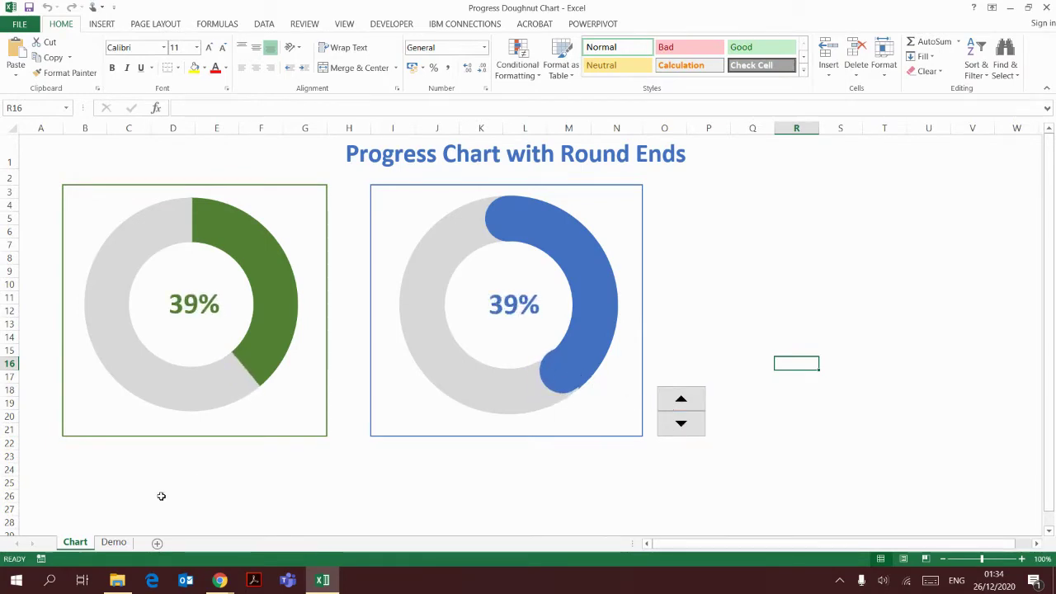
# - On the Demo sheet, inspect the source ranges of the chart's doughnut series and its round-end point series
pyautogui.click(114, 542)
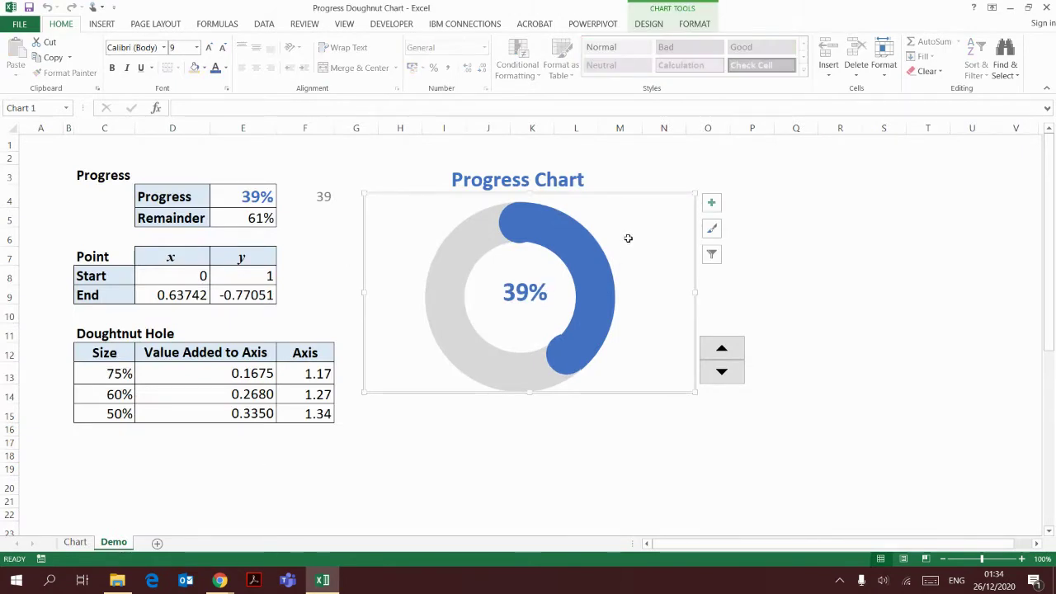
pyautogui.click(541, 236)
pyautogui.click(486, 242)
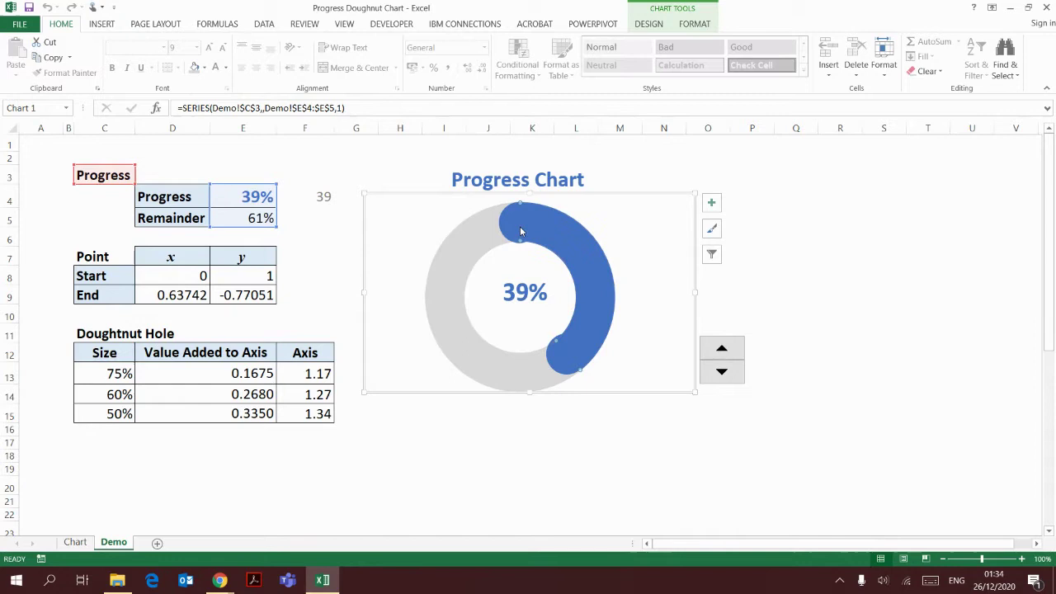
pyautogui.click(515, 230)
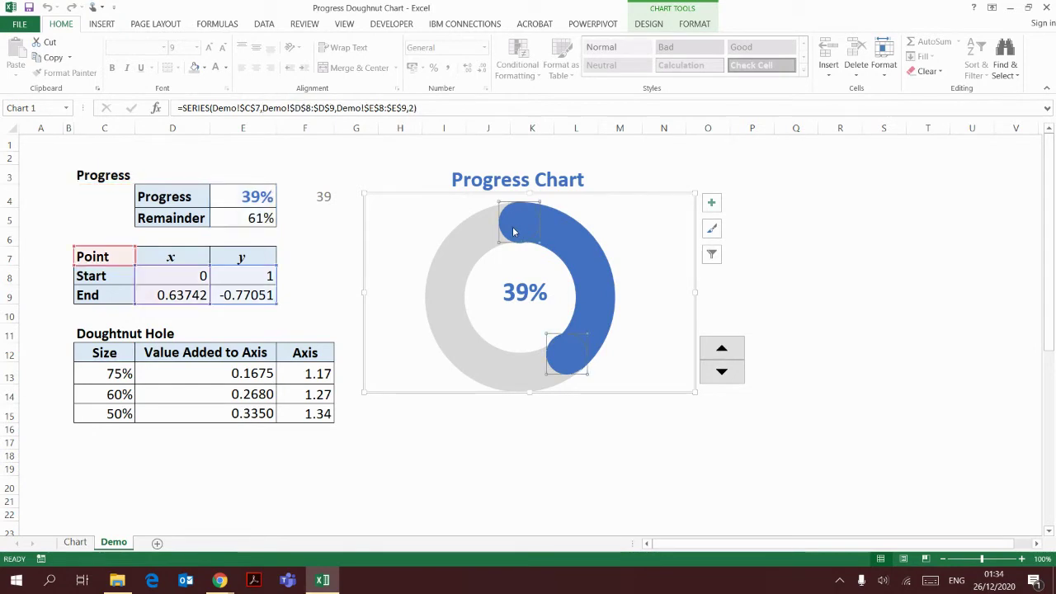
# - Raise the Demo sheet's progress value beyond 46% and bring it back down to 40% to test the moving round end
pyautogui.click(722, 349)
pyautogui.click(723, 351)
pyautogui.click(723, 351)
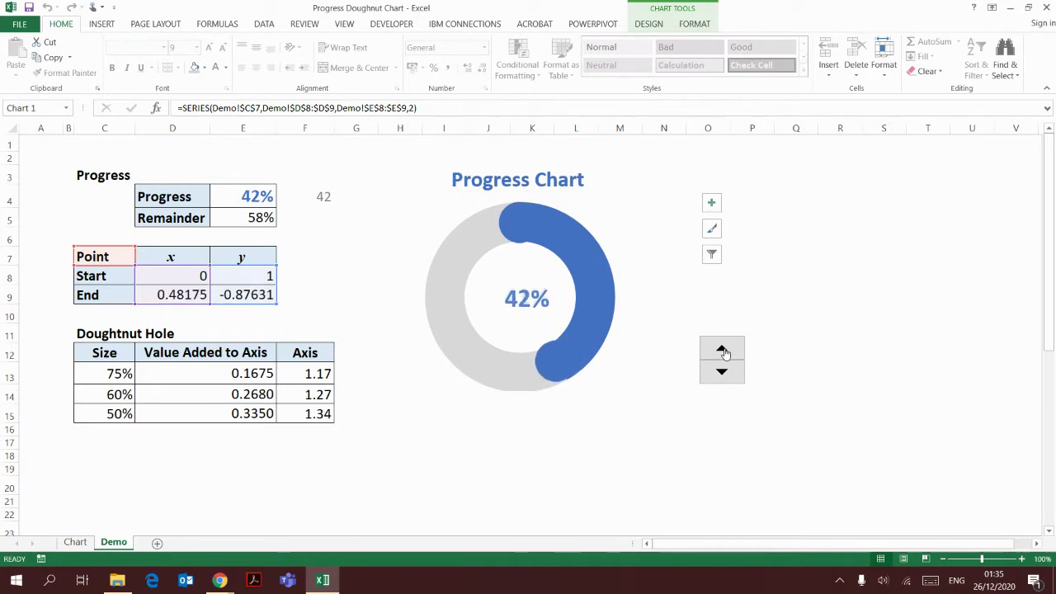
pyautogui.click(723, 351)
pyautogui.click(723, 350)
pyautogui.click(723, 351)
pyautogui.click(722, 350)
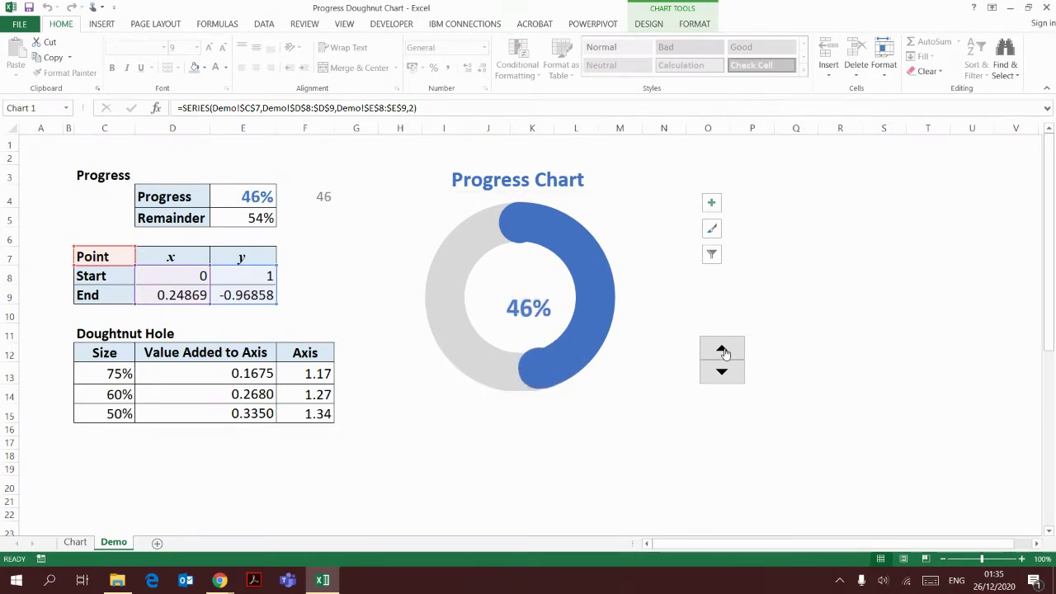
pyautogui.click(723, 350)
pyautogui.click(722, 372)
pyautogui.click(722, 372)
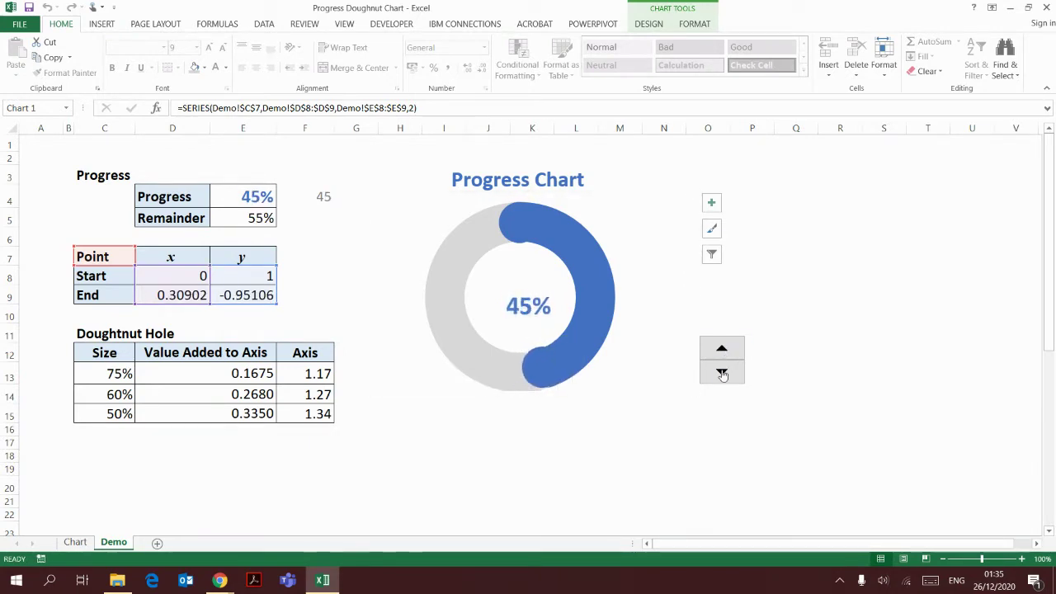
pyautogui.click(722, 372)
pyautogui.click(722, 372)
pyautogui.click(722, 372)
pyautogui.click(721, 372)
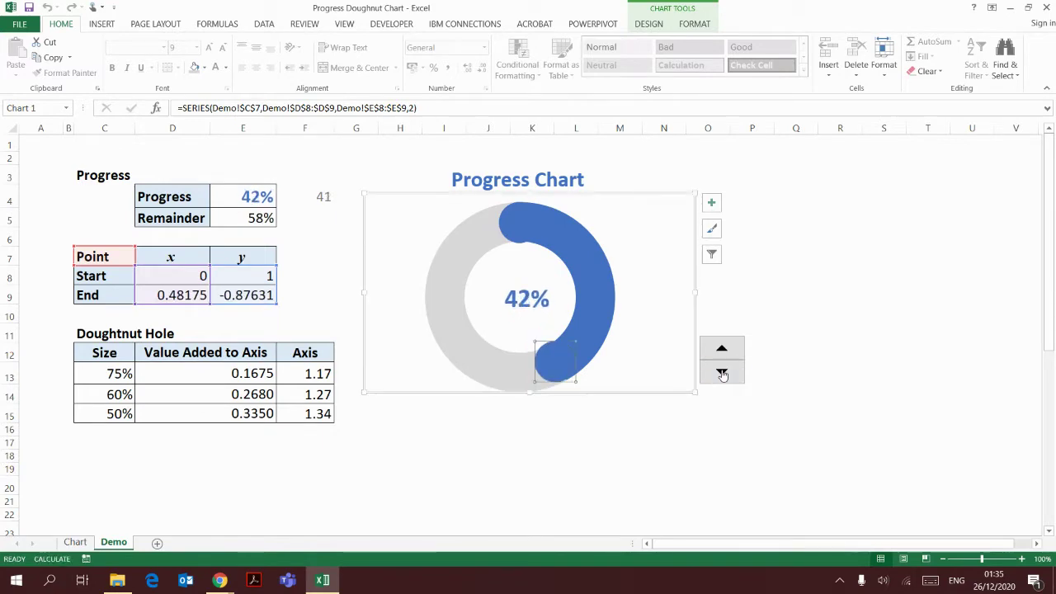
pyautogui.click(722, 371)
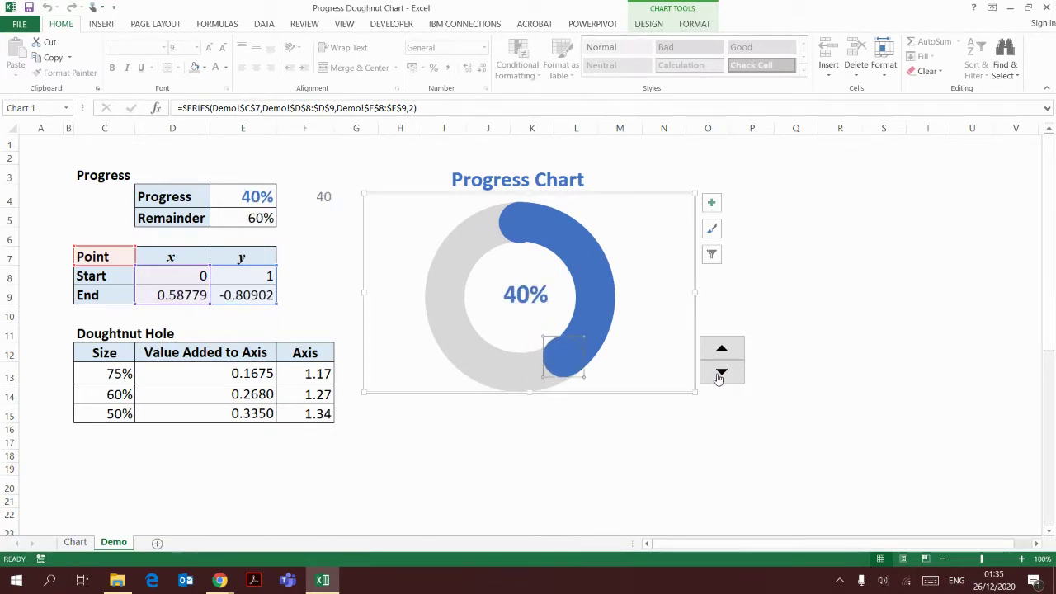
# - Examine the unit-circle explanation below the chart and the sine and cosine formulas for the End point's x and y
pyautogui.scroll(-4, 716, 375)
pyautogui.scroll(-3, 716, 374)
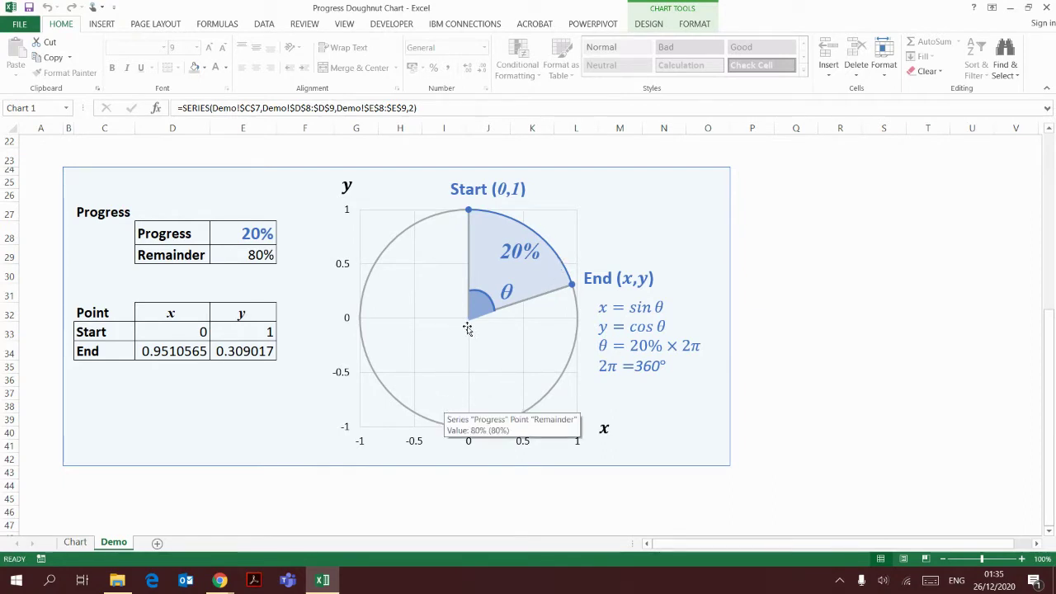
pyautogui.moveTo(471, 213)
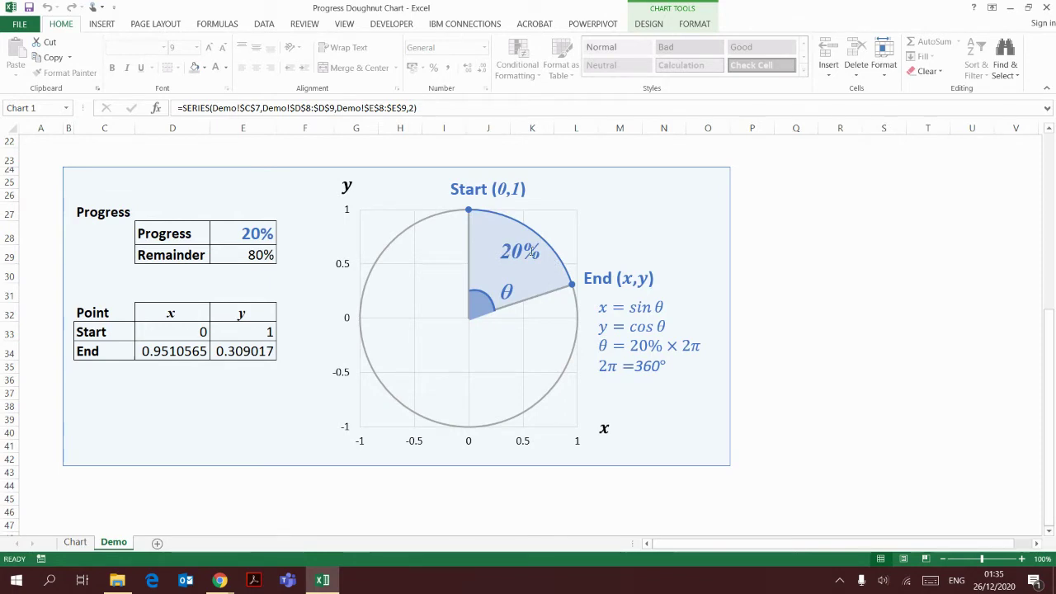
pyautogui.moveTo(573, 323)
pyautogui.click(99, 351)
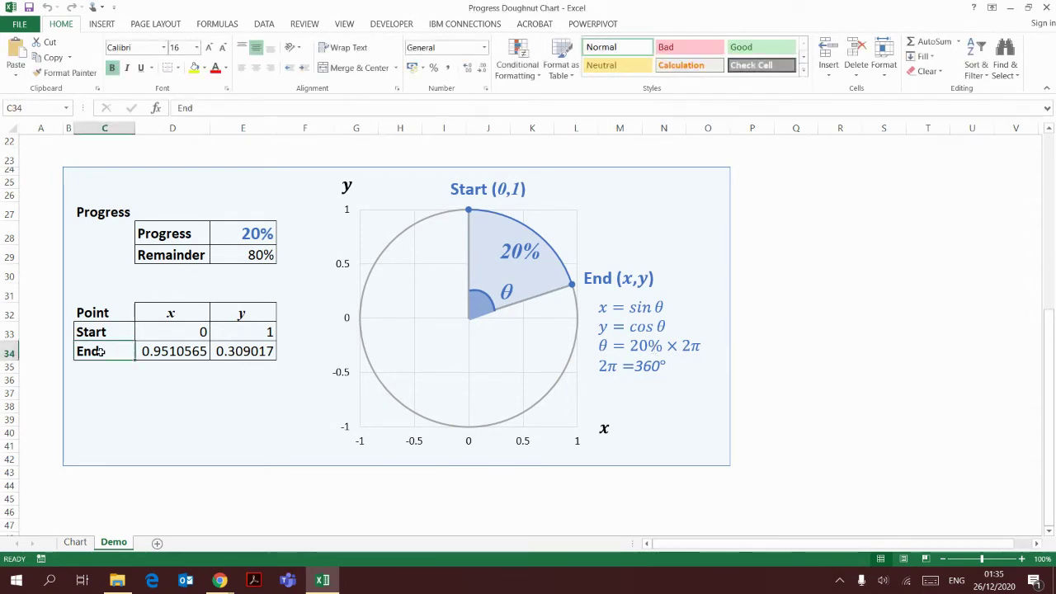
pyautogui.click(168, 353)
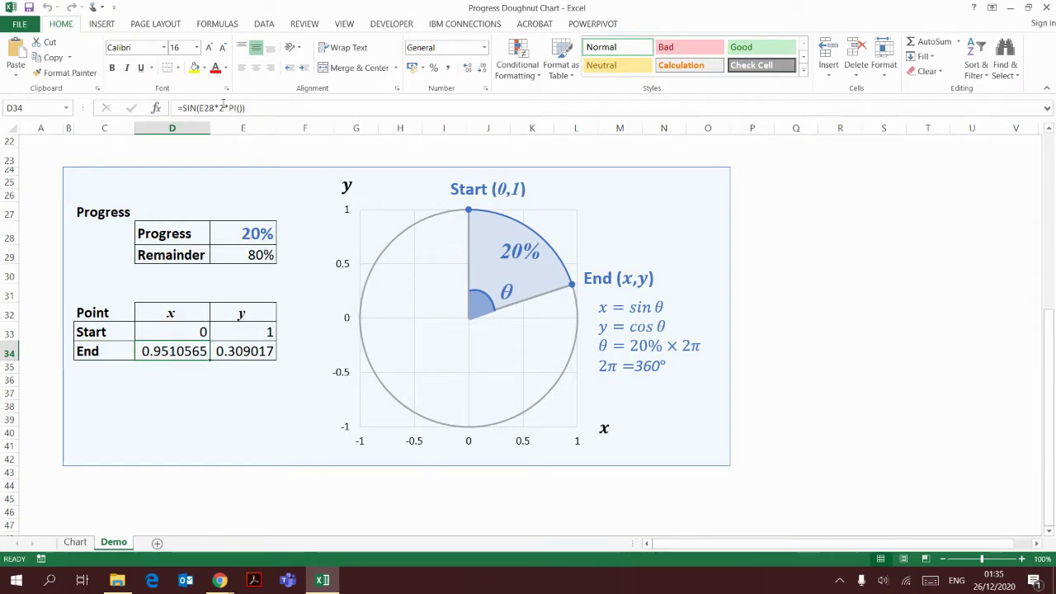
pyautogui.click(260, 353)
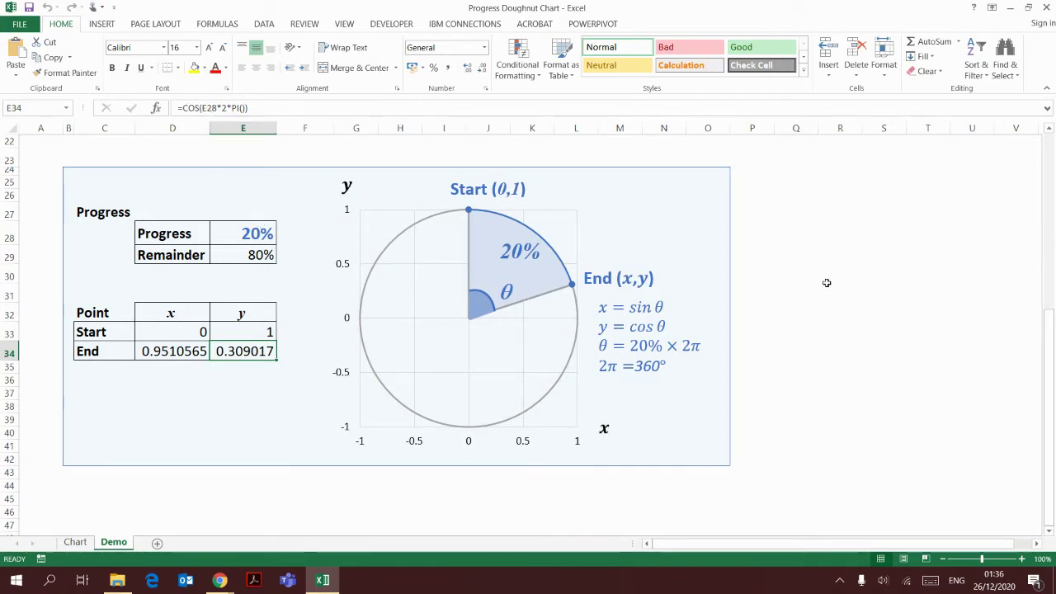
pyautogui.moveTo(826, 282); pyautogui.dragTo(829, 288)
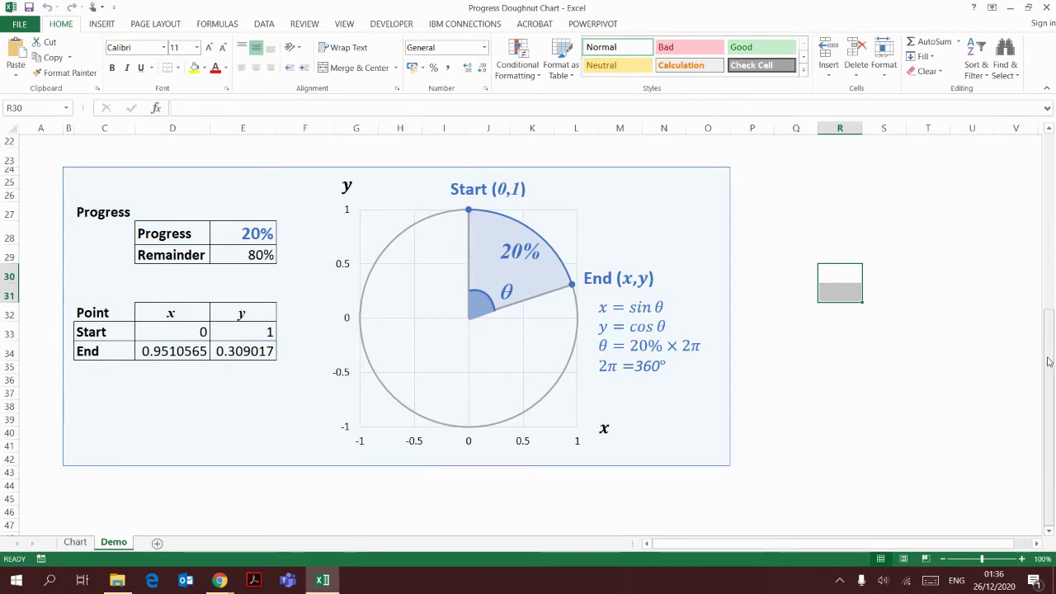
# - Delete the existing doughnut chart under the Progress Chart heading on the Demo sheet
pyautogui.moveTo(1044, 359); pyautogui.dragTo(1043, 141)
pyautogui.click(631, 207)
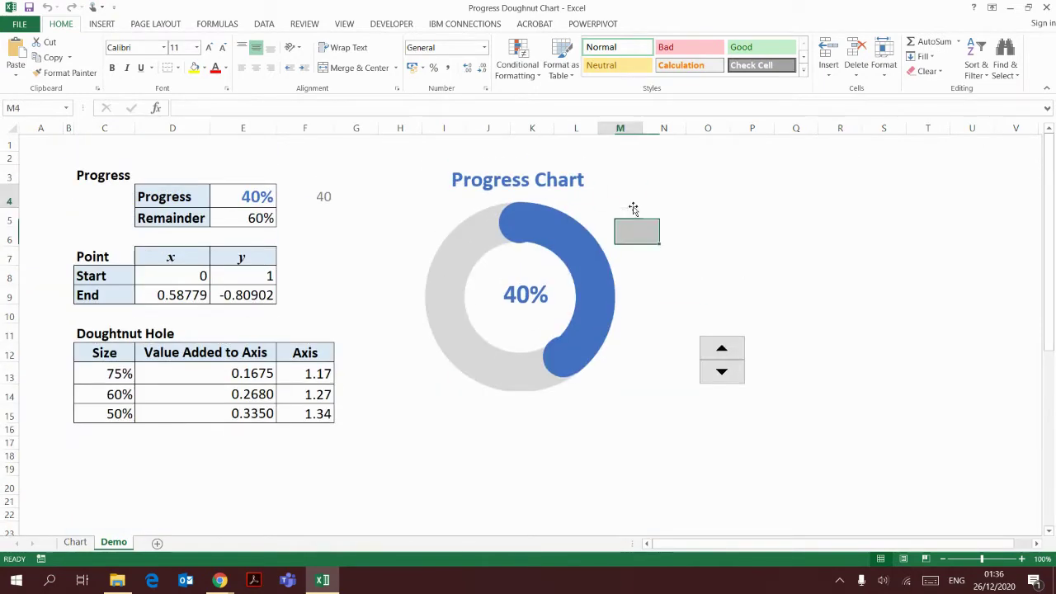
pyautogui.click(540, 206)
pyautogui.press('Escape')
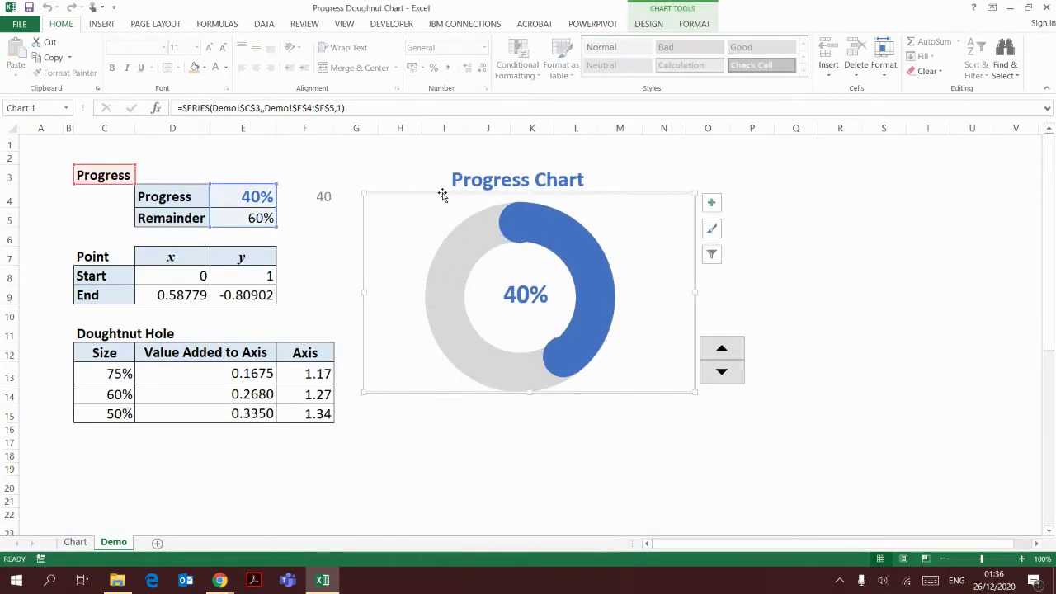
pyautogui.press('Escape')
pyautogui.press('Delete')
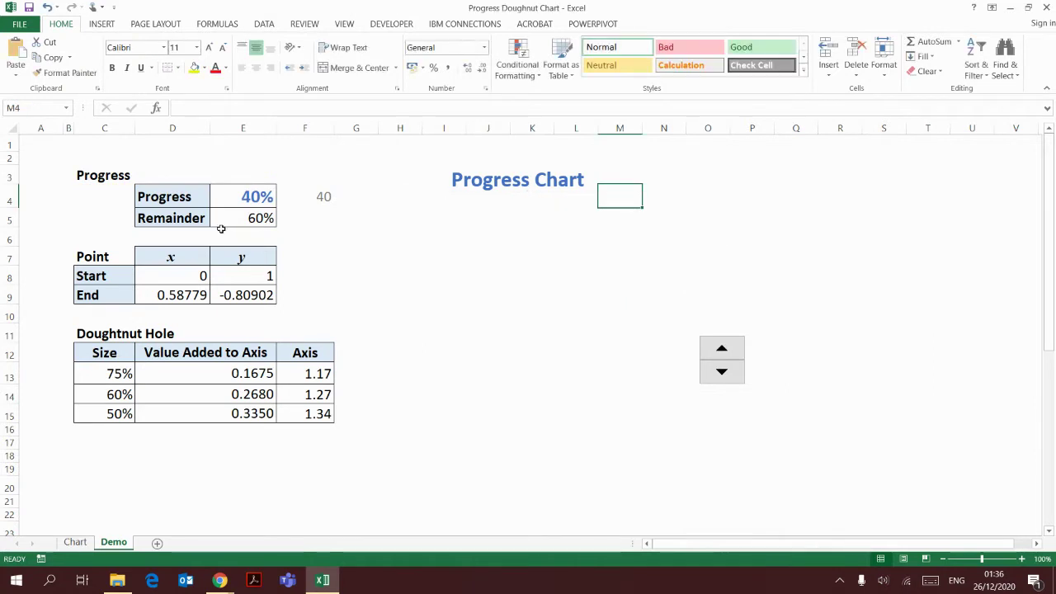
# - Insert a doughnut chart from the Progress and Remainder values in E4:E5 and place it just below the Progress Chart heading
pyautogui.moveTo(245, 195); pyautogui.dragTo(261, 218)
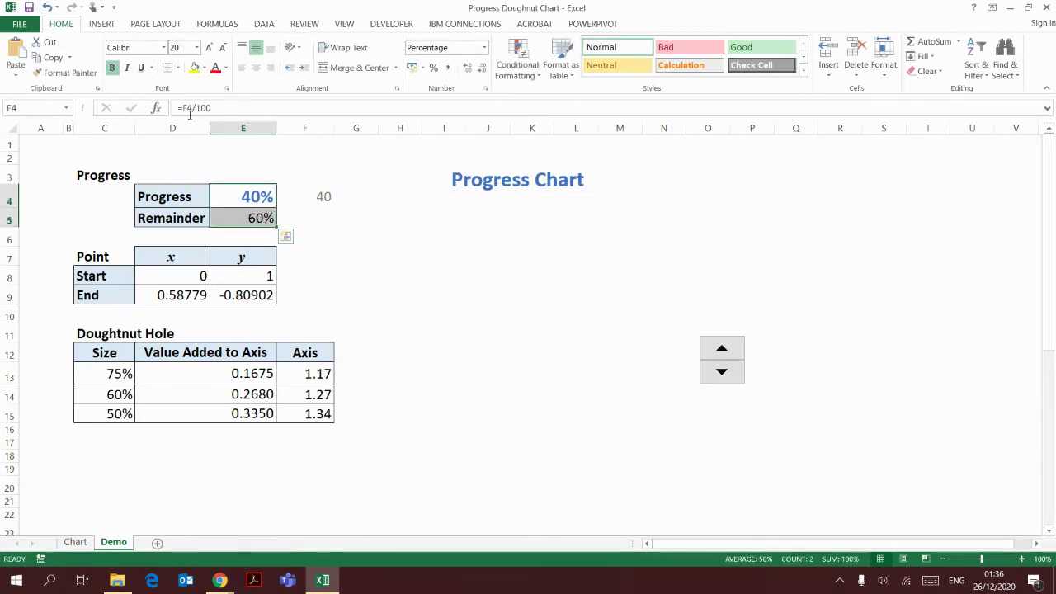
pyautogui.click(102, 24)
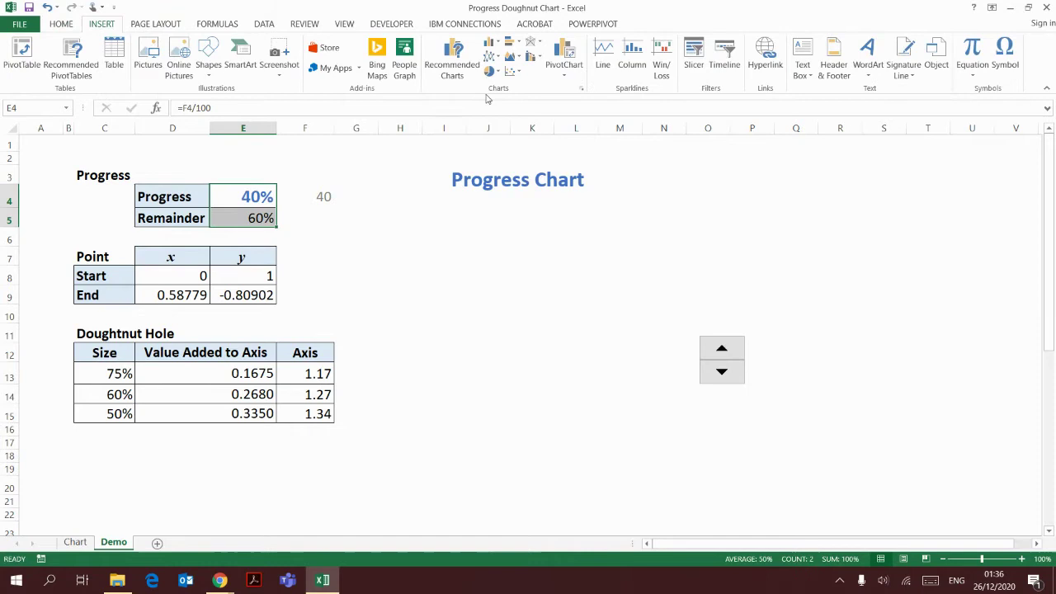
pyautogui.click(490, 71)
pyautogui.click(500, 221)
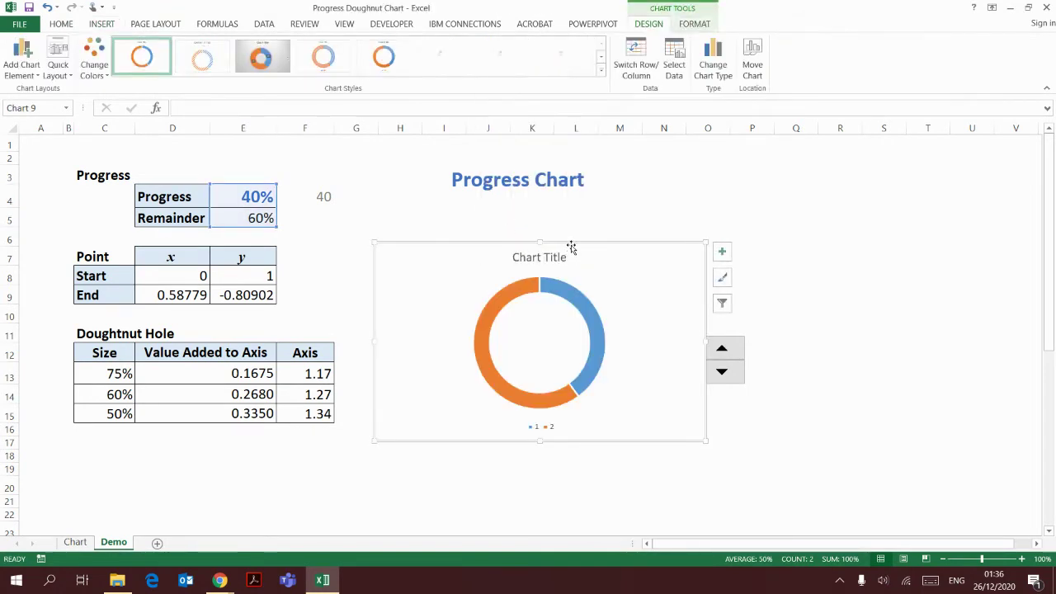
pyautogui.moveTo(571, 248); pyautogui.dragTo(563, 201)
# - Remove the title and the legend from the new doughnut chart
pyautogui.click(548, 213)
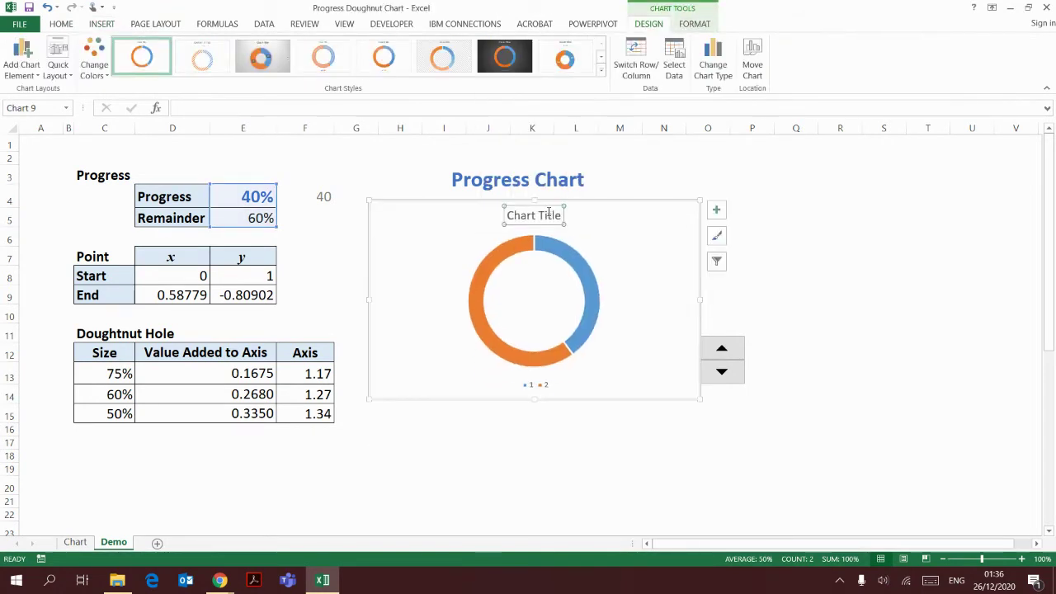
pyautogui.press('Delete')
pyautogui.click(542, 385)
pyautogui.press('Delete')
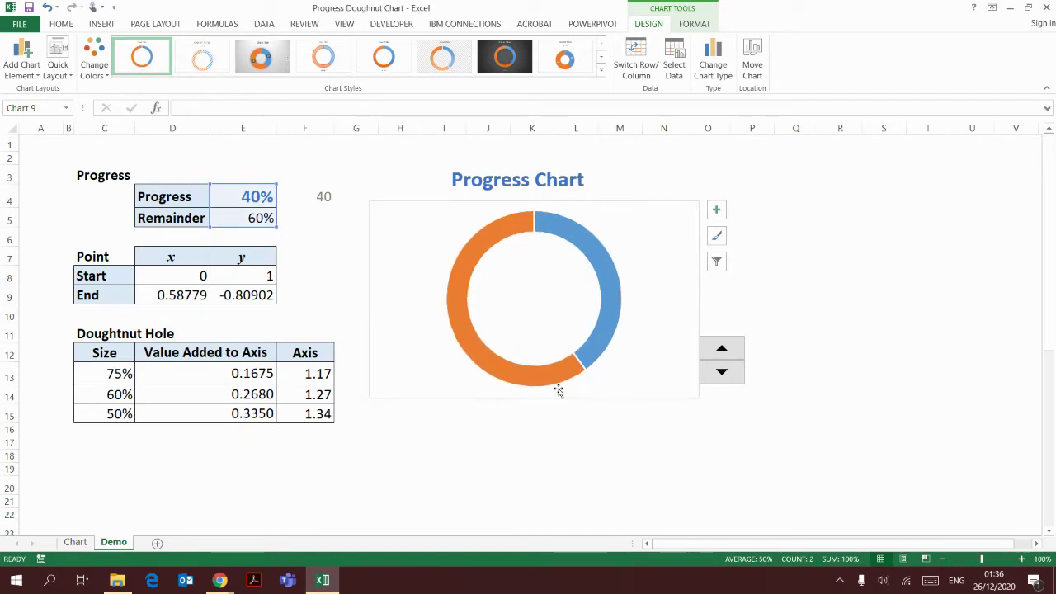
# - Give the progress slice of the doughnut the darker blue theme colour for both fill and outline
pyautogui.click(606, 281)
pyautogui.click(607, 282)
pyautogui.rightClick(611, 285)
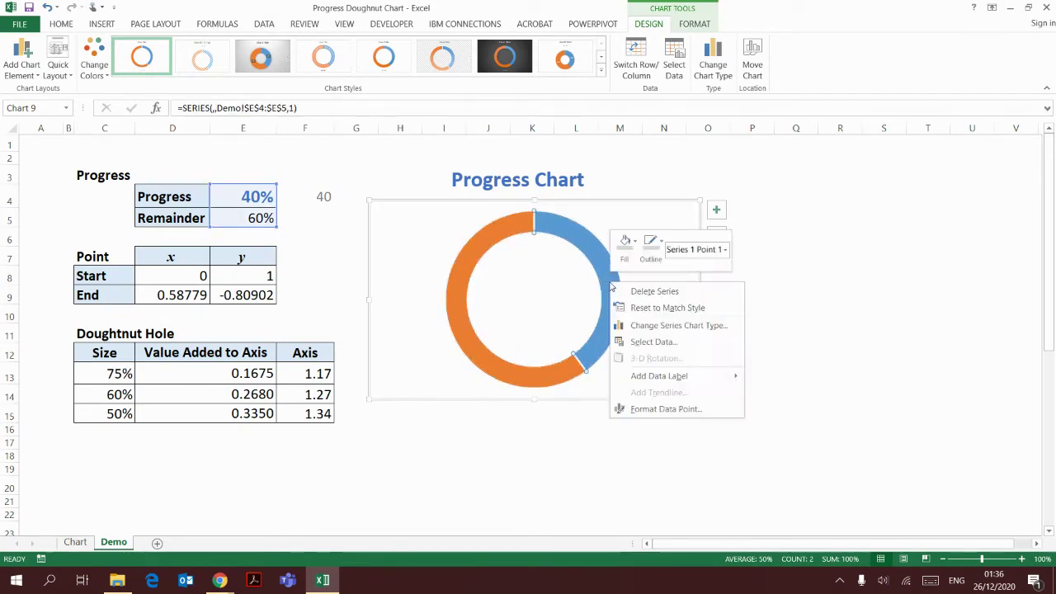
pyautogui.click(625, 258)
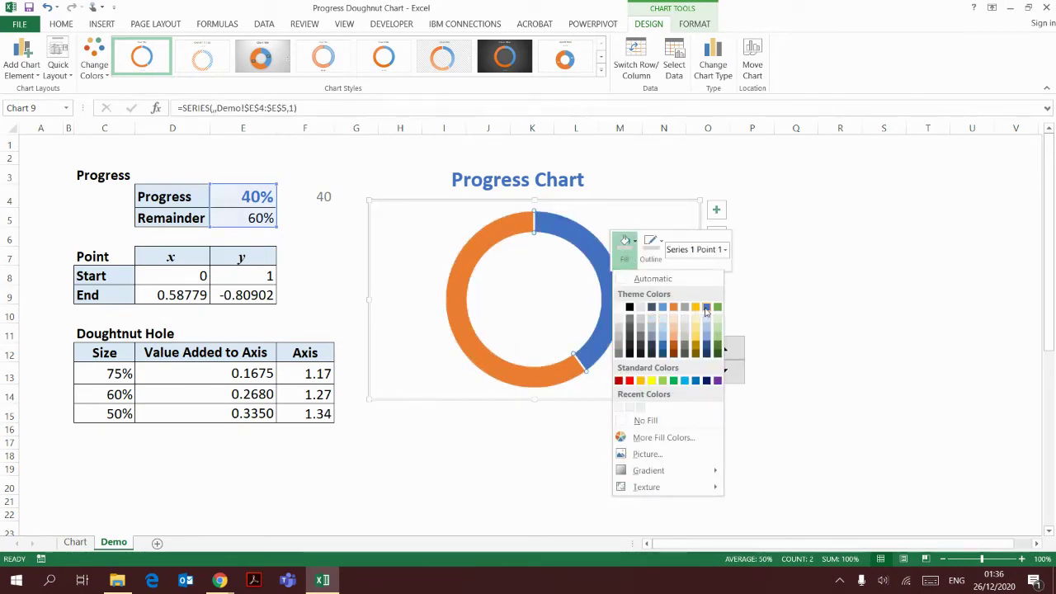
pyautogui.click(703, 310)
pyautogui.click(655, 252)
pyautogui.click(651, 308)
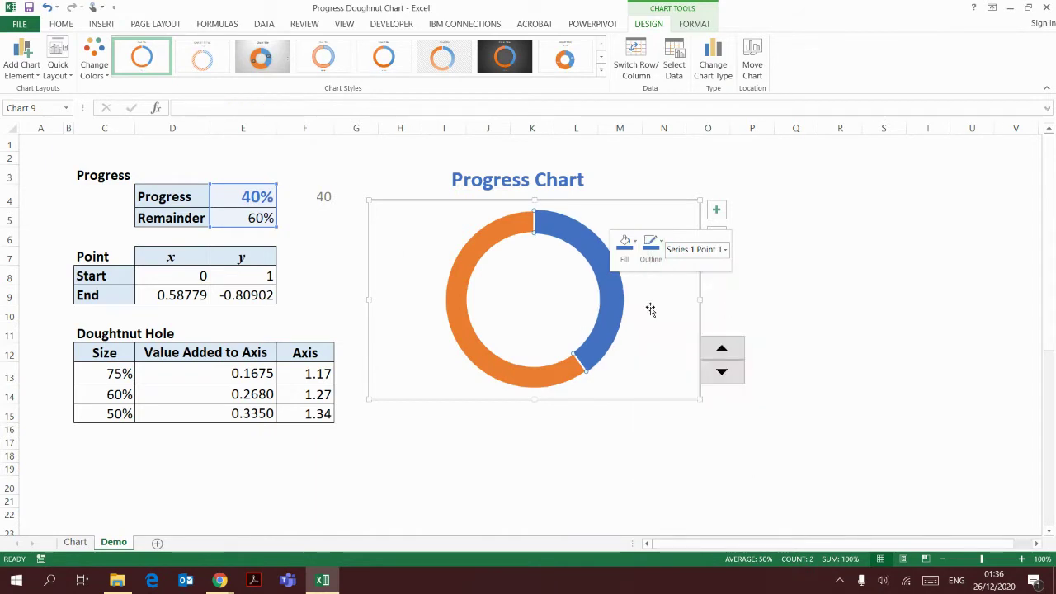
# - Give the remainder slice of the doughnut a light grey fill and a matching light grey outline
pyautogui.rightClick(452, 309)
pyautogui.click(455, 311)
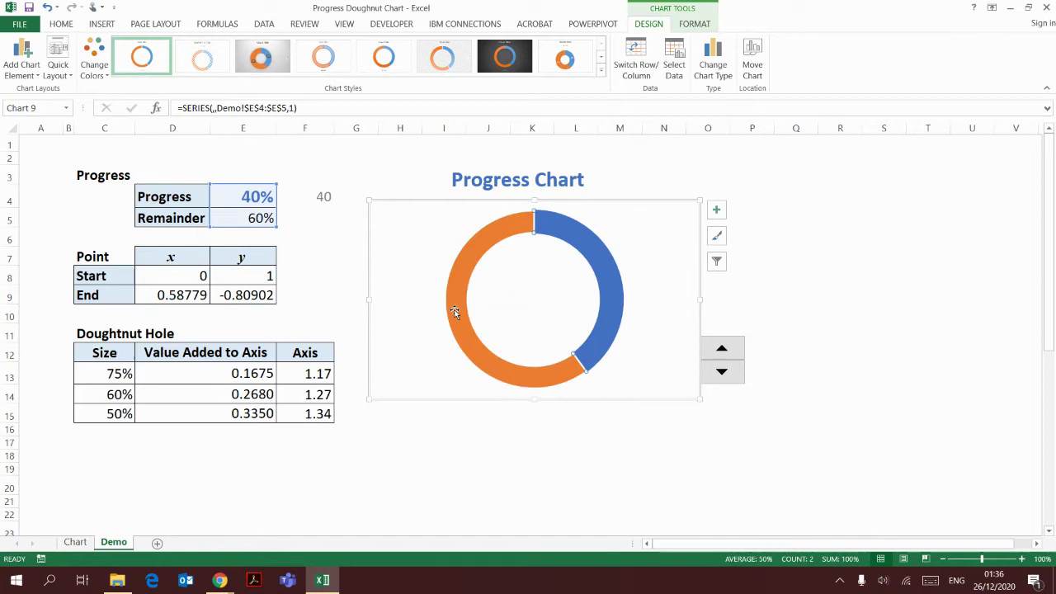
pyautogui.rightClick(455, 311)
pyautogui.click(468, 272)
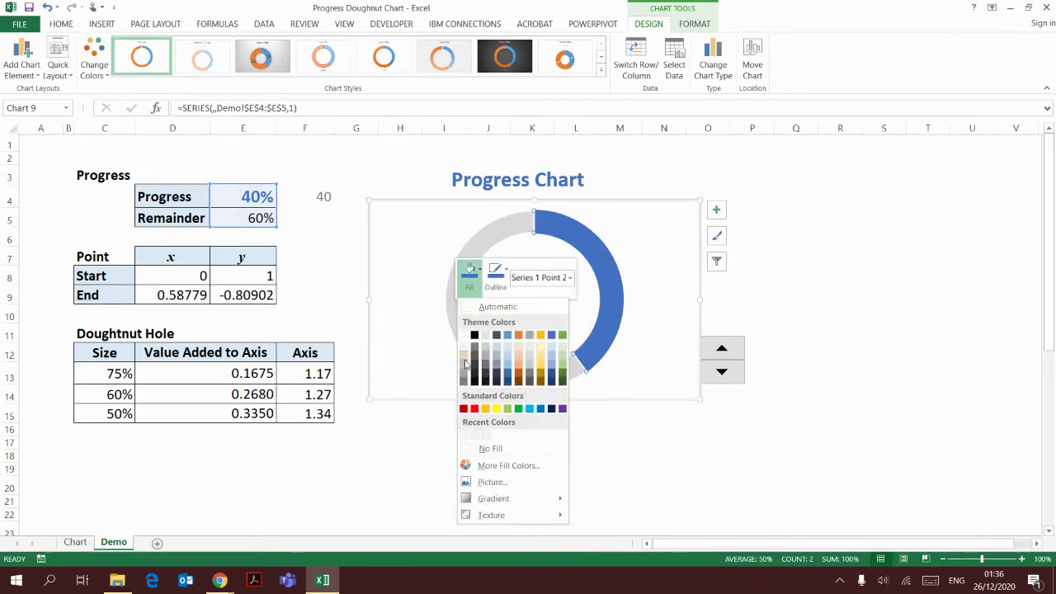
pyautogui.click(465, 363)
pyautogui.click(495, 272)
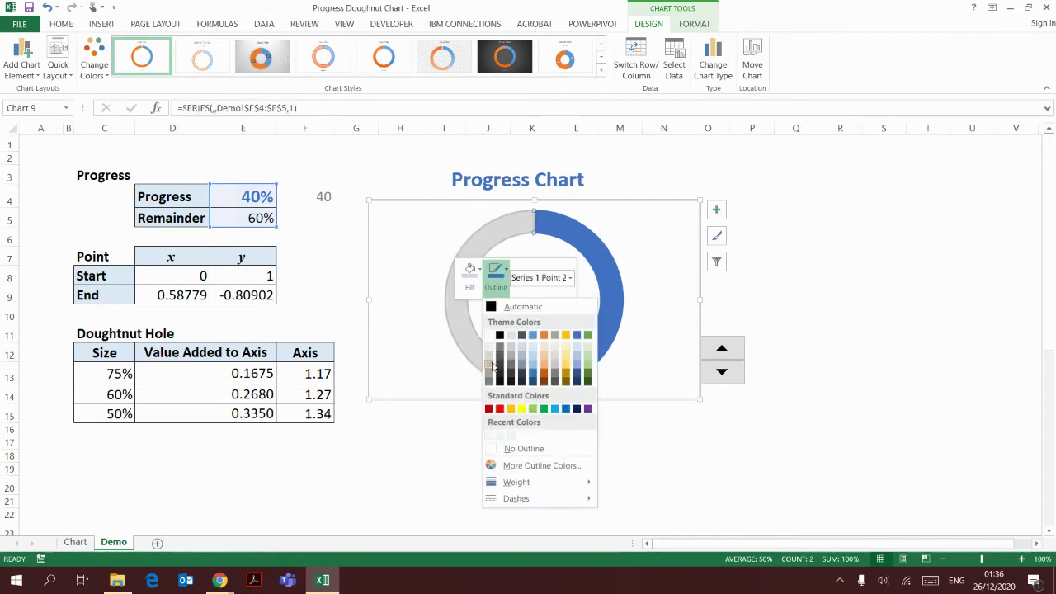
pyautogui.click(492, 365)
pyautogui.click(643, 280)
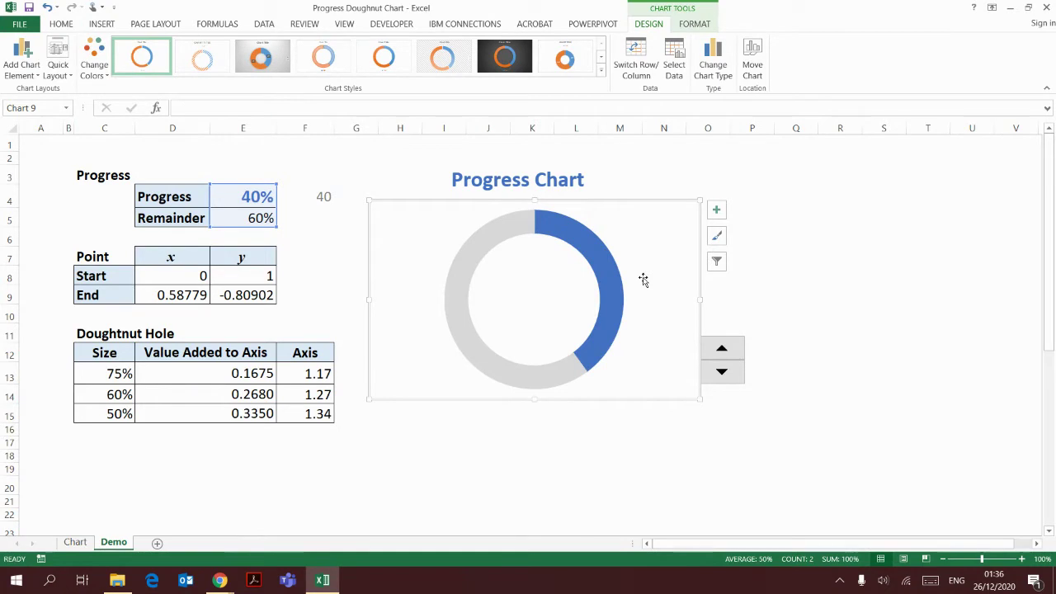
# - Set the hole size of the doughnut series to 60%
pyautogui.click(608, 305)
pyautogui.rightClick(612, 302)
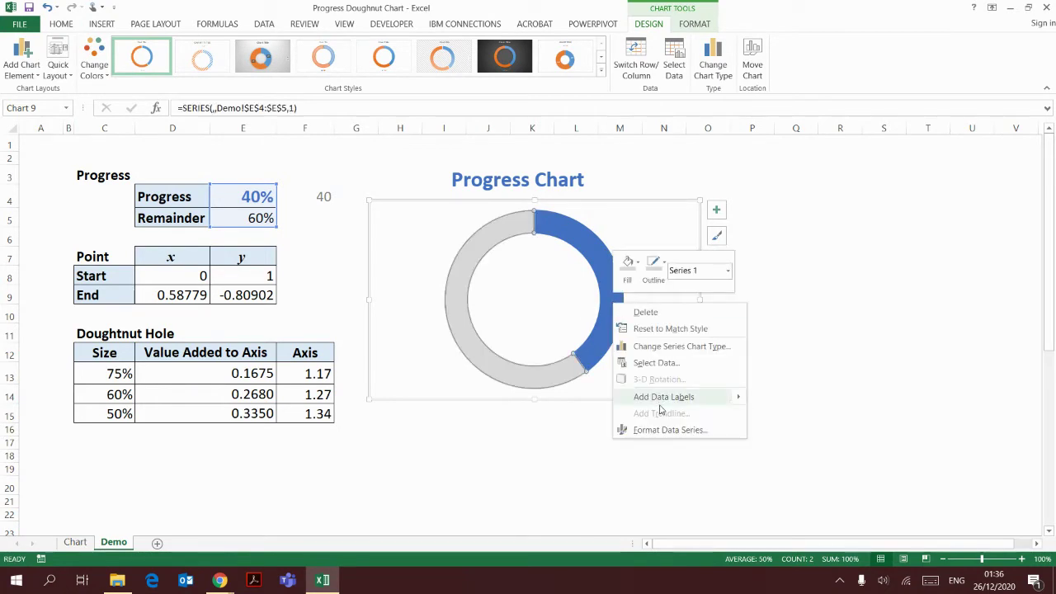
pyautogui.click(669, 429)
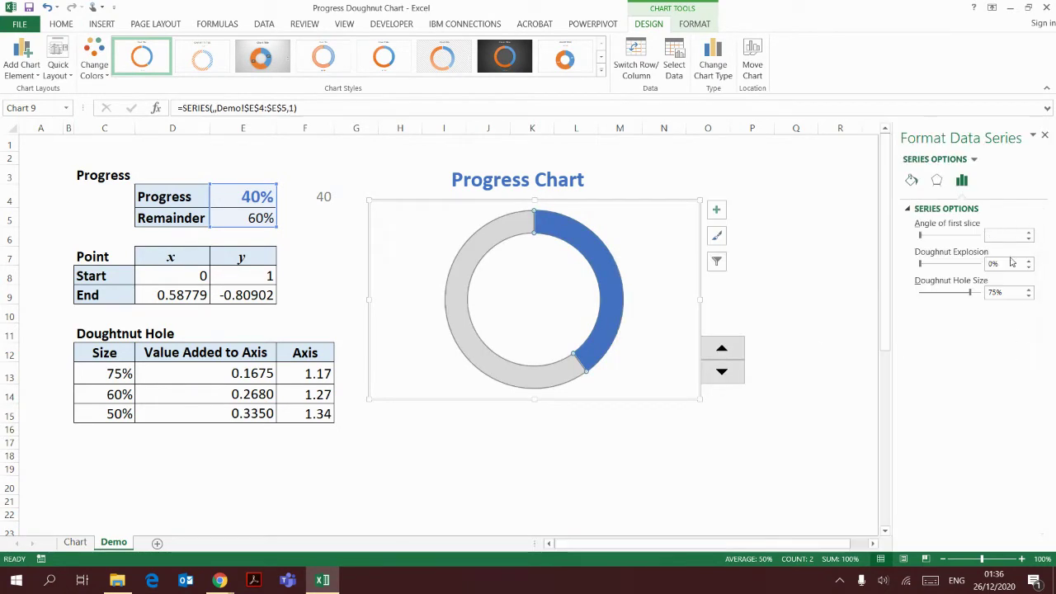
pyautogui.moveTo(1016, 294); pyautogui.dragTo(984, 299)
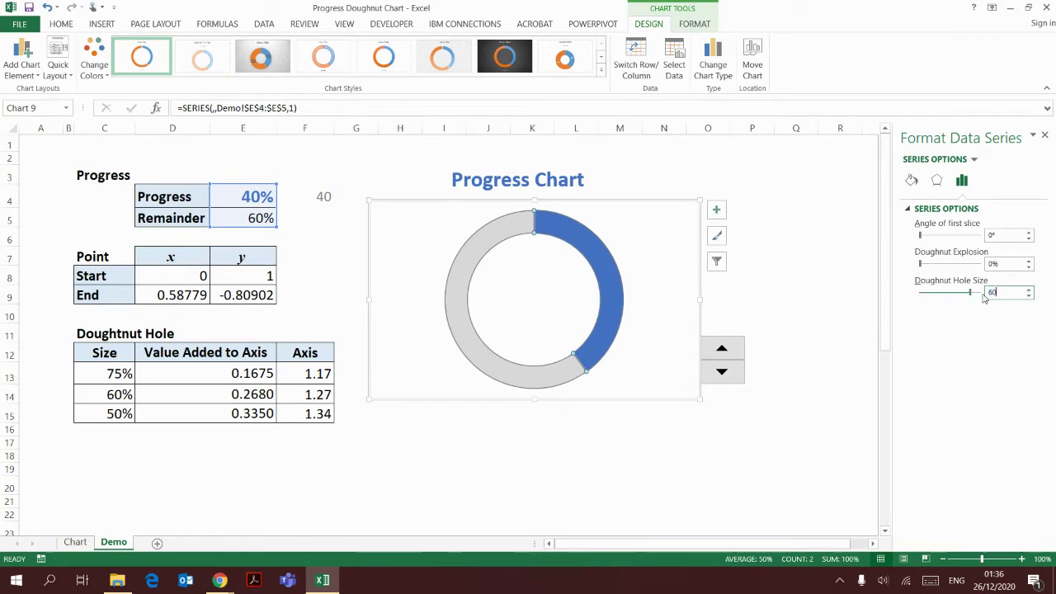
pyautogui.write('60')
pyautogui.press('Return')
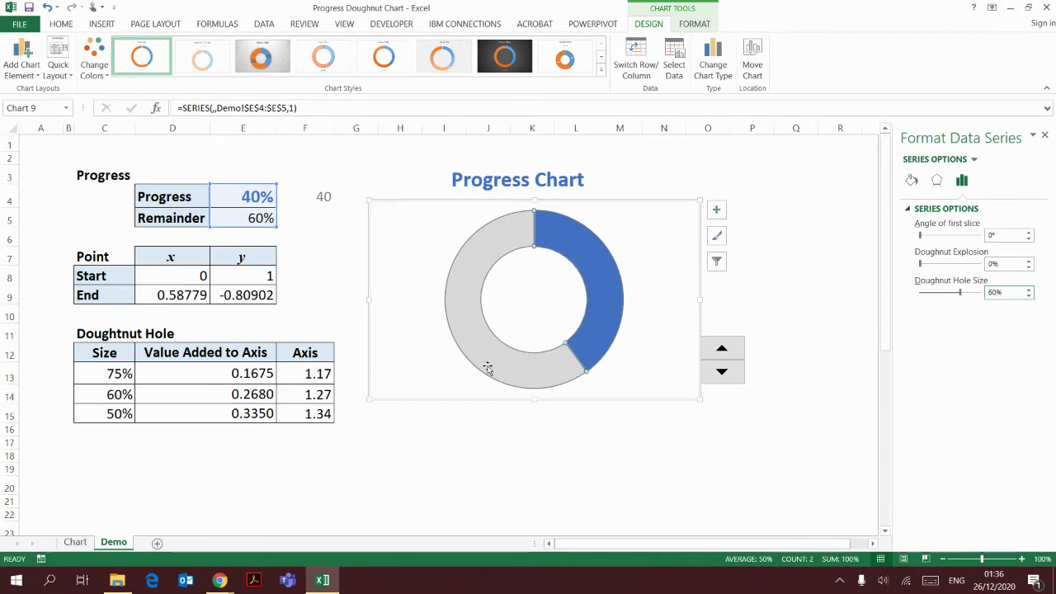
# - Add a data label to the blue progress slice only and move it to the centre of the doughnut hole
pyautogui.click(596, 282)
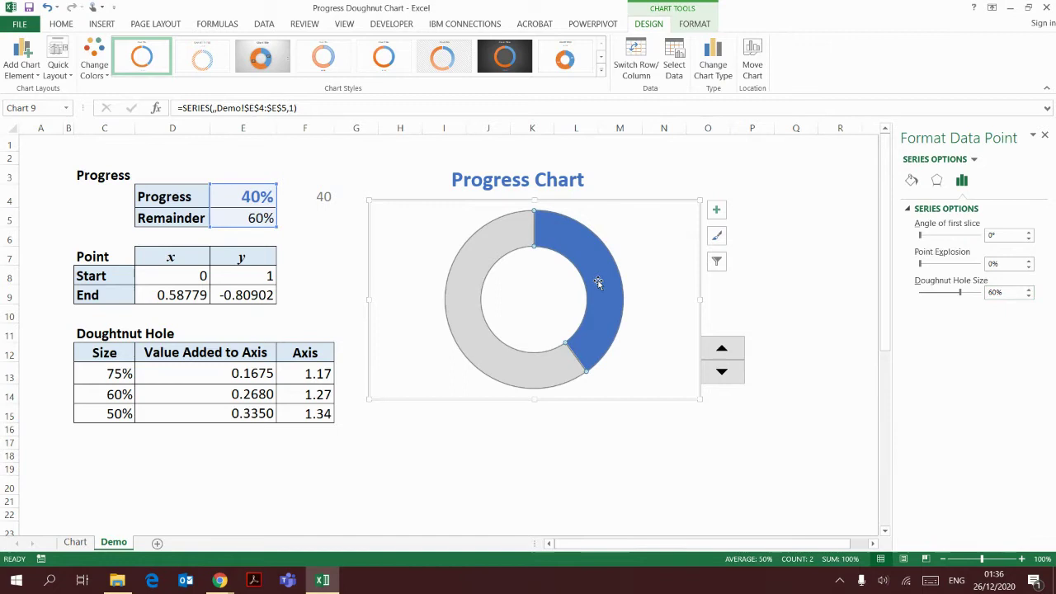
pyautogui.rightClick(600, 284)
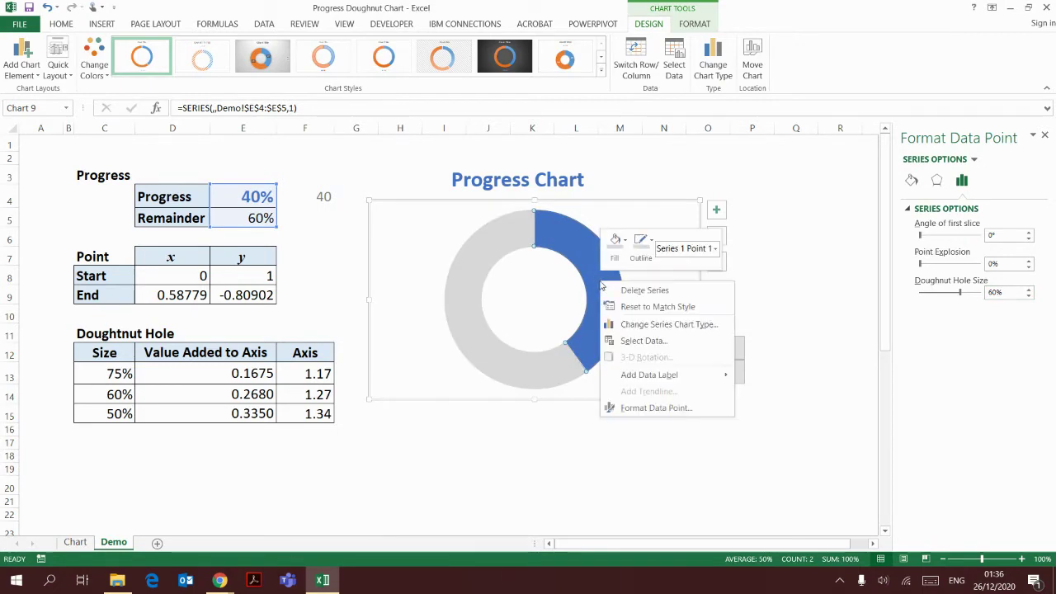
pyautogui.click(664, 374)
pyautogui.click(594, 278)
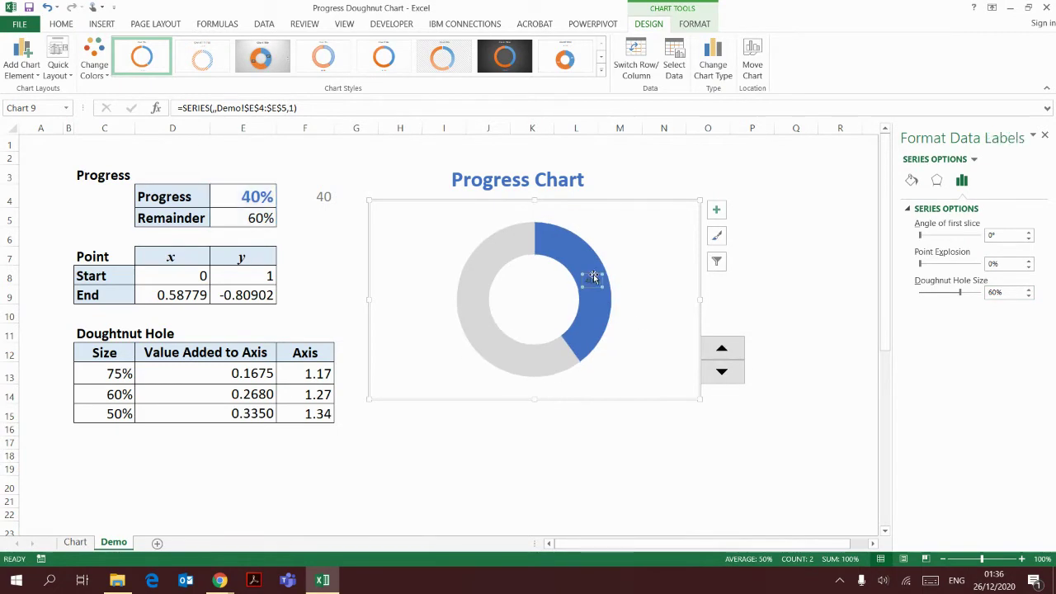
pyautogui.moveTo(594, 278); pyautogui.dragTo(533, 299)
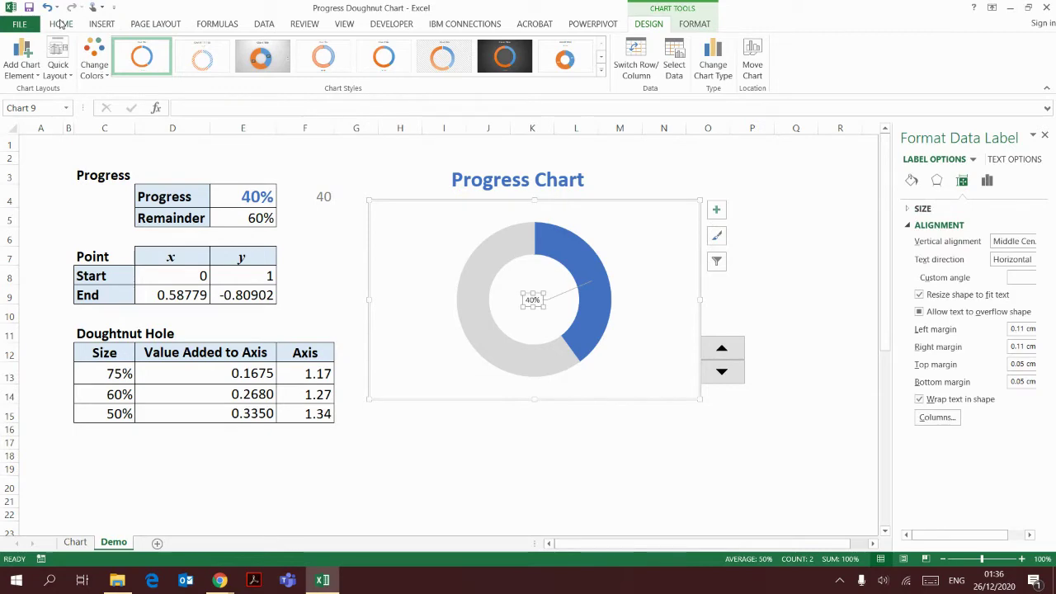
# - Enlarge the progress label in the doughnut hole to 24 pt and colour its text blue
pyautogui.click(61, 24)
pyautogui.click(208, 48)
pyautogui.click(208, 48)
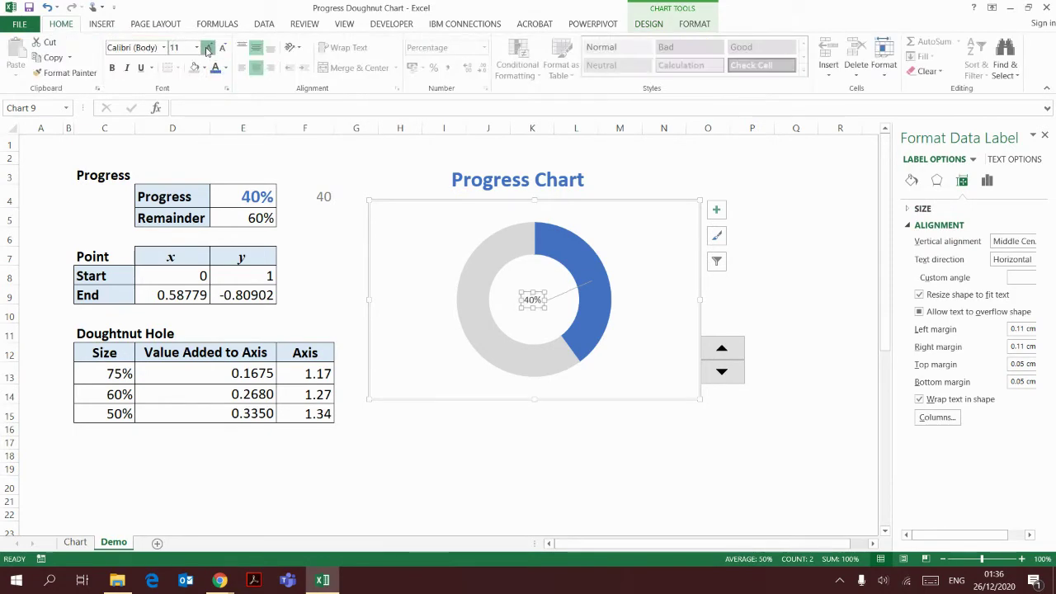
pyautogui.click(208, 48)
pyautogui.click(208, 48)
pyautogui.click(208, 48)
pyautogui.click(208, 48)
pyautogui.click(208, 48)
pyautogui.click(208, 48)
pyautogui.click(208, 48)
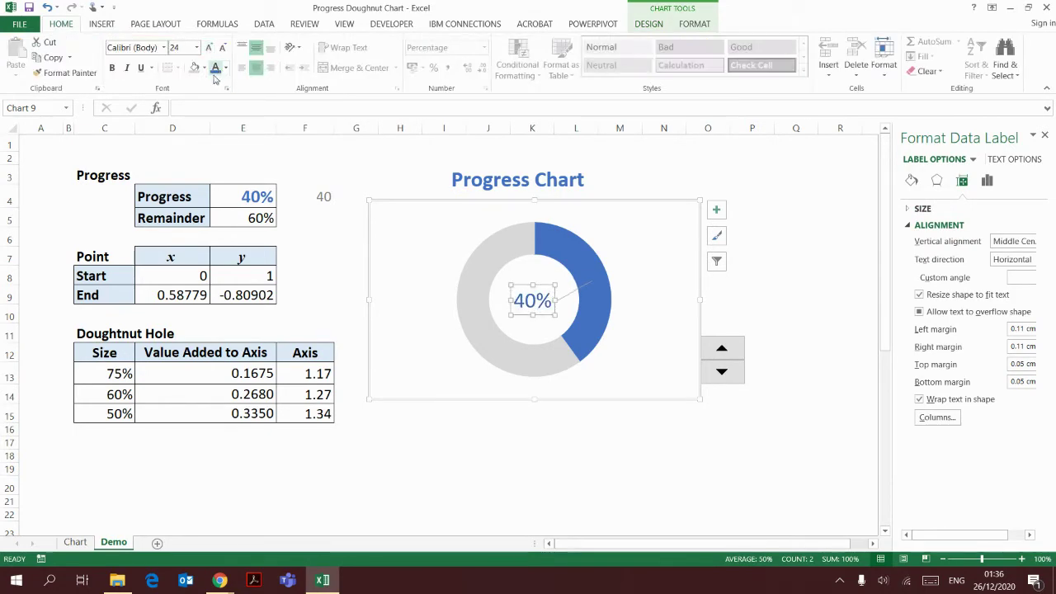
pyautogui.click(315, 279)
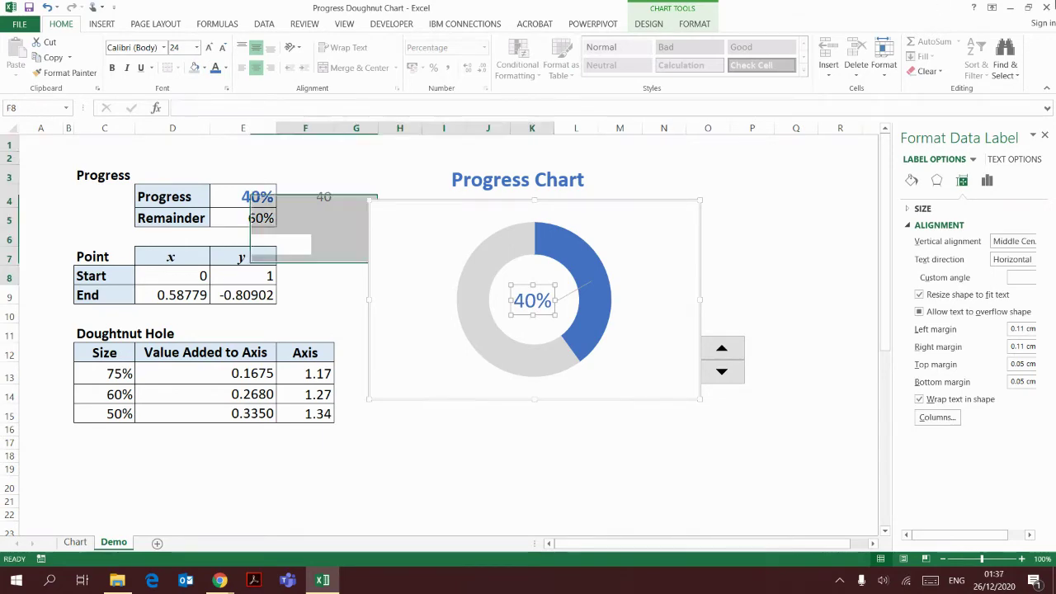
# - Add a second series to the doughnut chart, with its name from C7 (Point) and its values from E8:E9
pyautogui.click(549, 268)
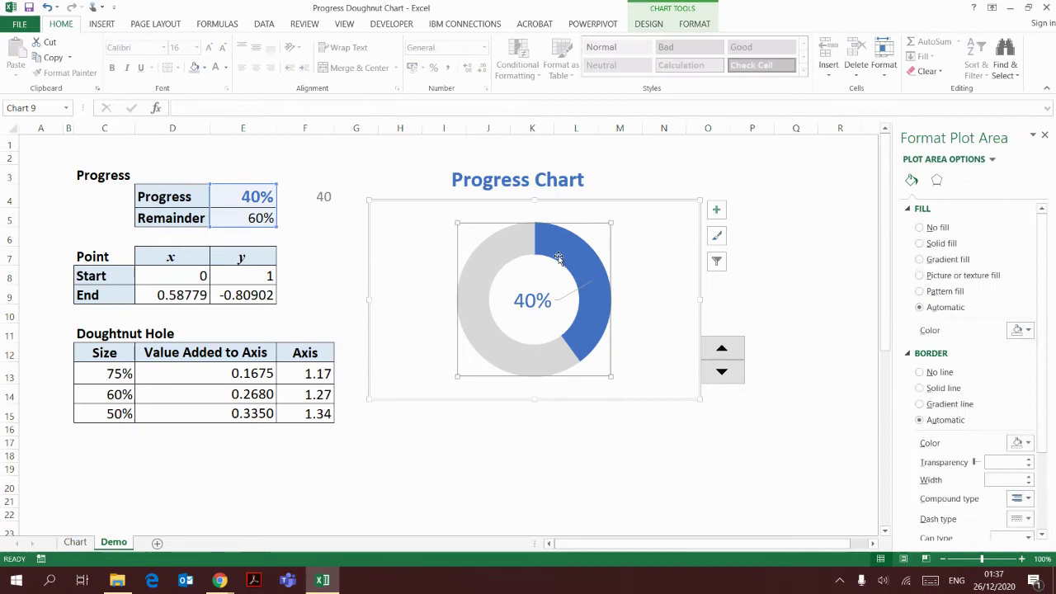
pyautogui.rightClick(559, 256)
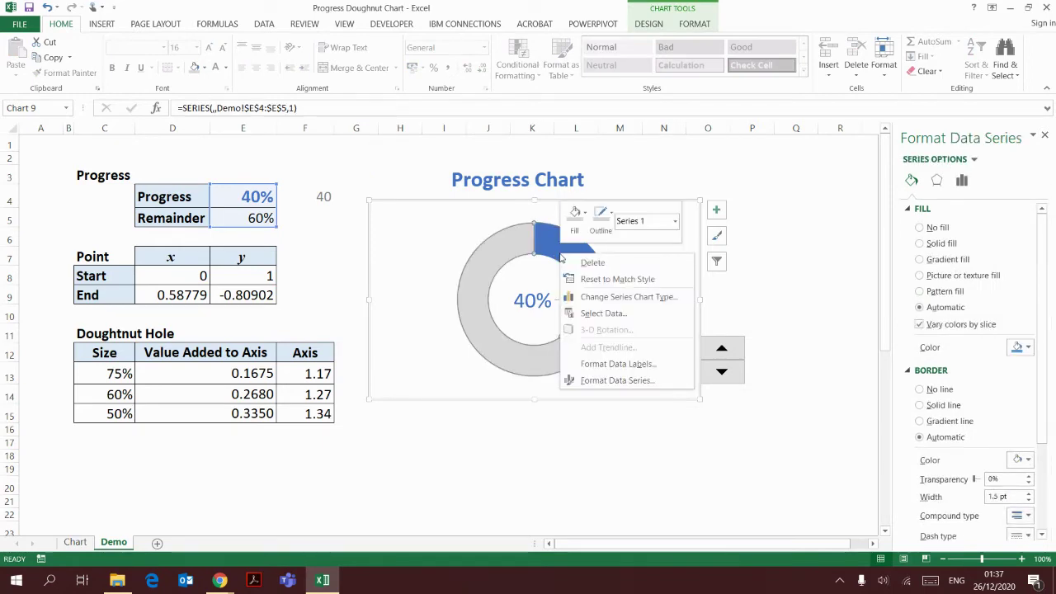
pyautogui.click(604, 317)
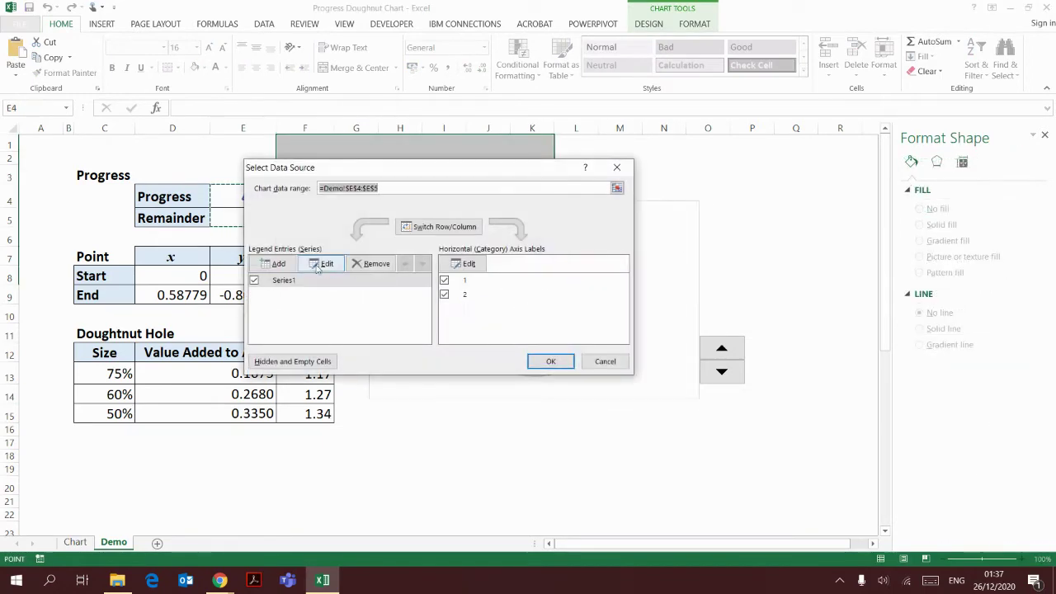
pyautogui.click(281, 267)
pyautogui.click(466, 252)
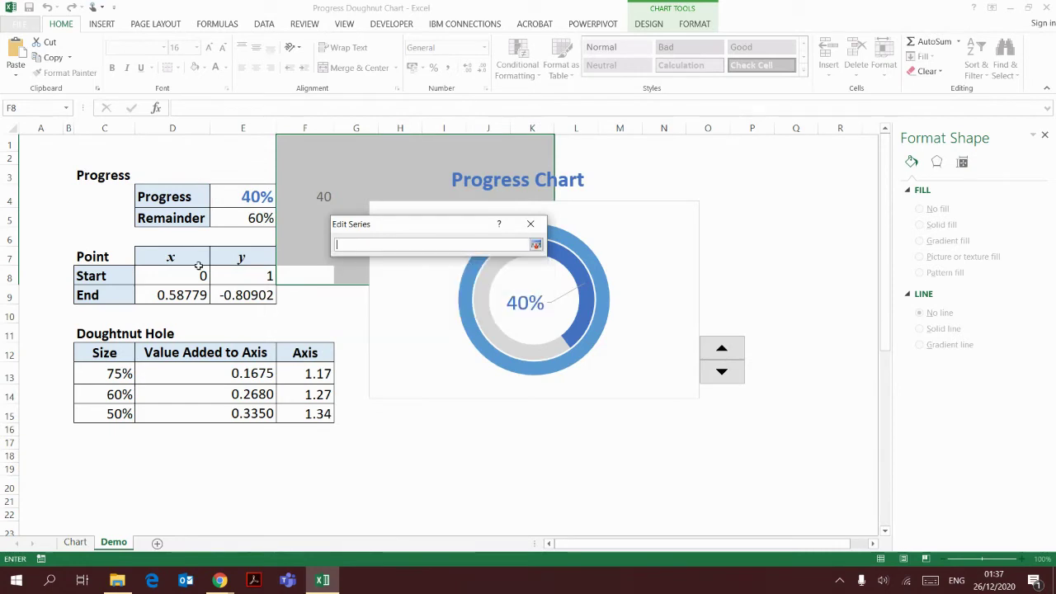
pyautogui.click(97, 258)
pyautogui.click(536, 244)
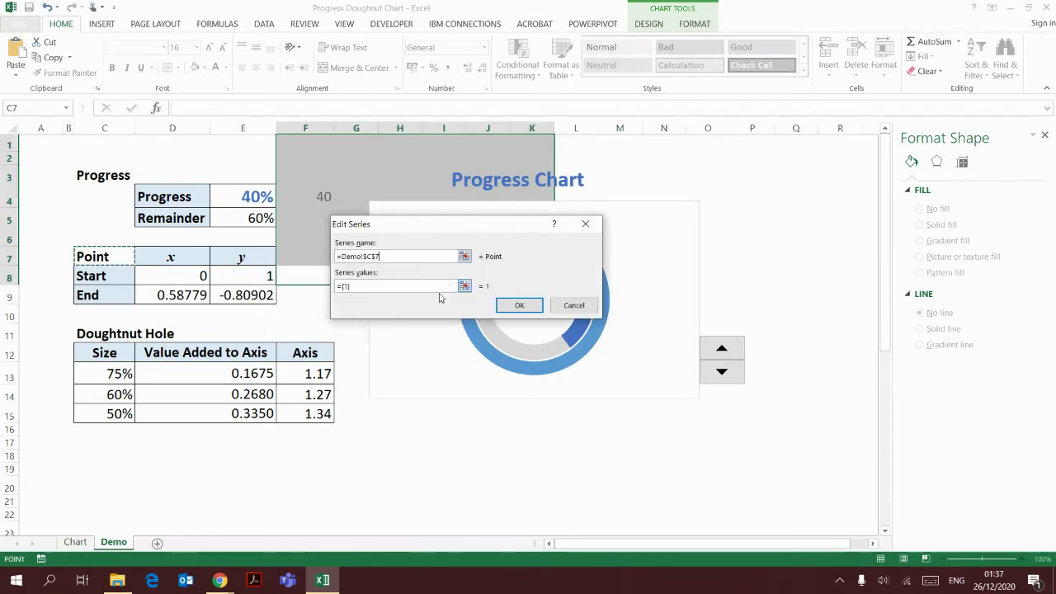
pyautogui.click(465, 285)
pyautogui.moveTo(247, 277); pyautogui.dragTo(248, 295)
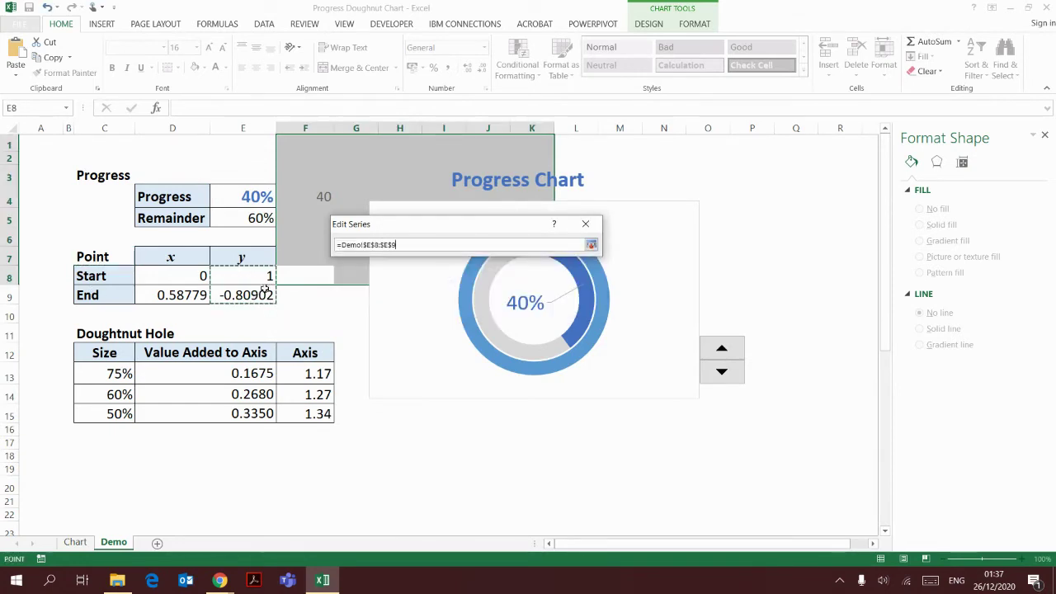
pyautogui.click(591, 245)
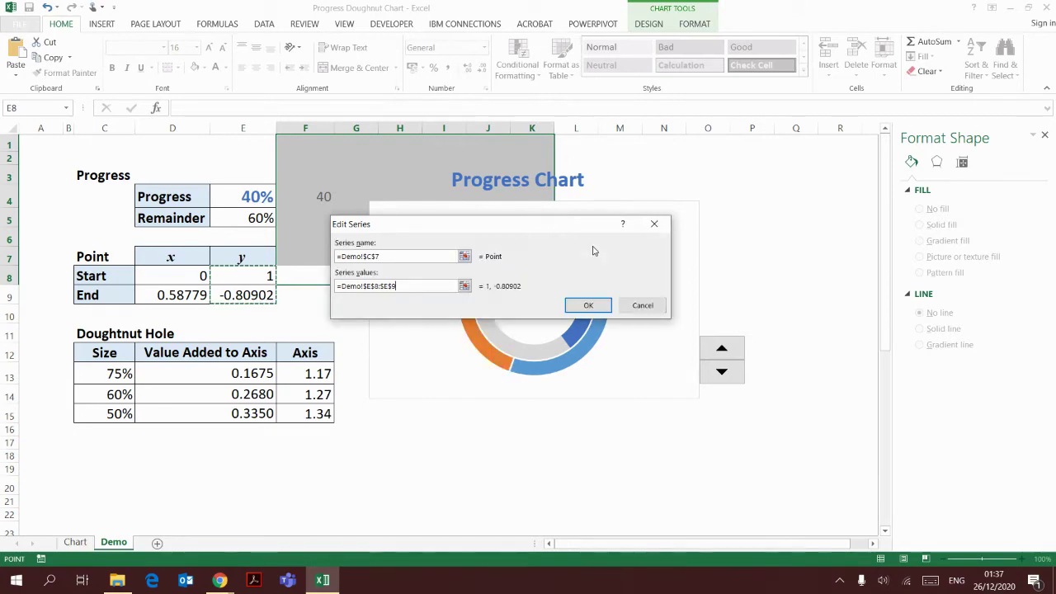
pyautogui.click(591, 305)
pyautogui.click(549, 363)
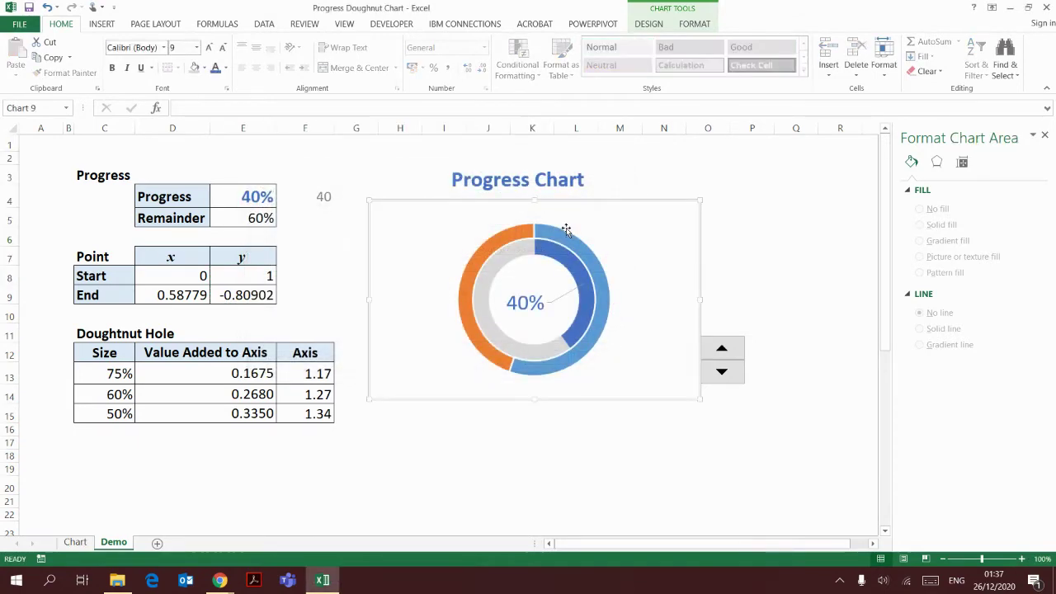
# - Change the chart type of the Point series to a markers-only X Y scatter, keeping the other series as a doughnut
pyautogui.click(551, 234)
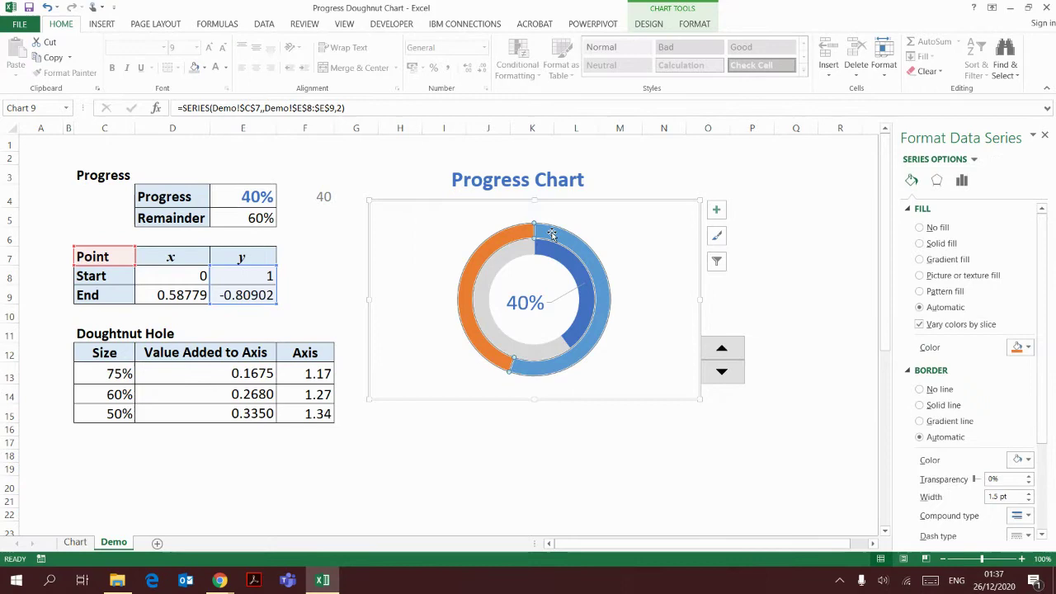
pyautogui.rightClick(551, 235)
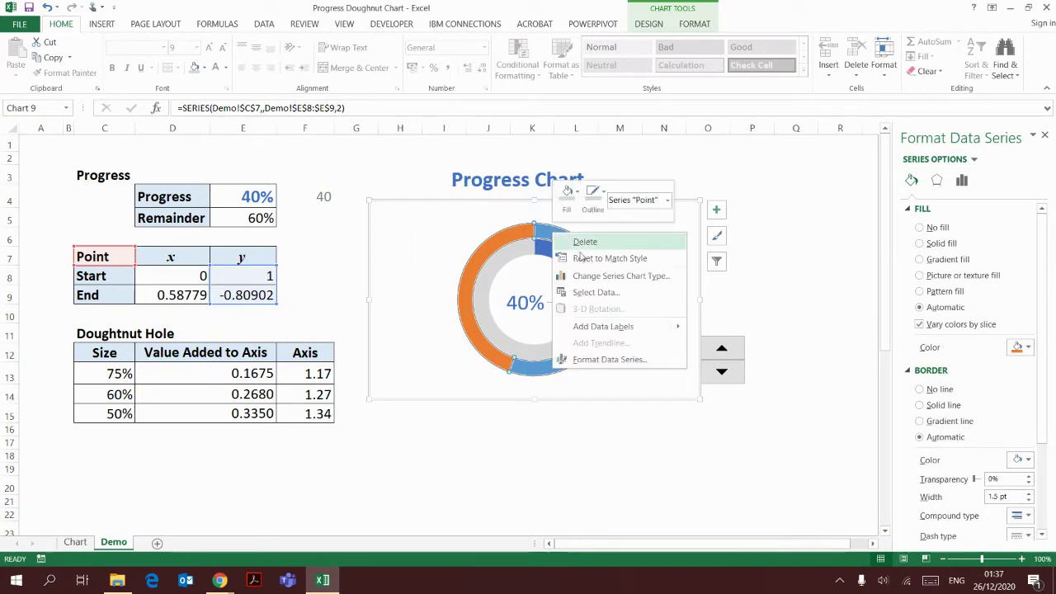
pyautogui.click(597, 277)
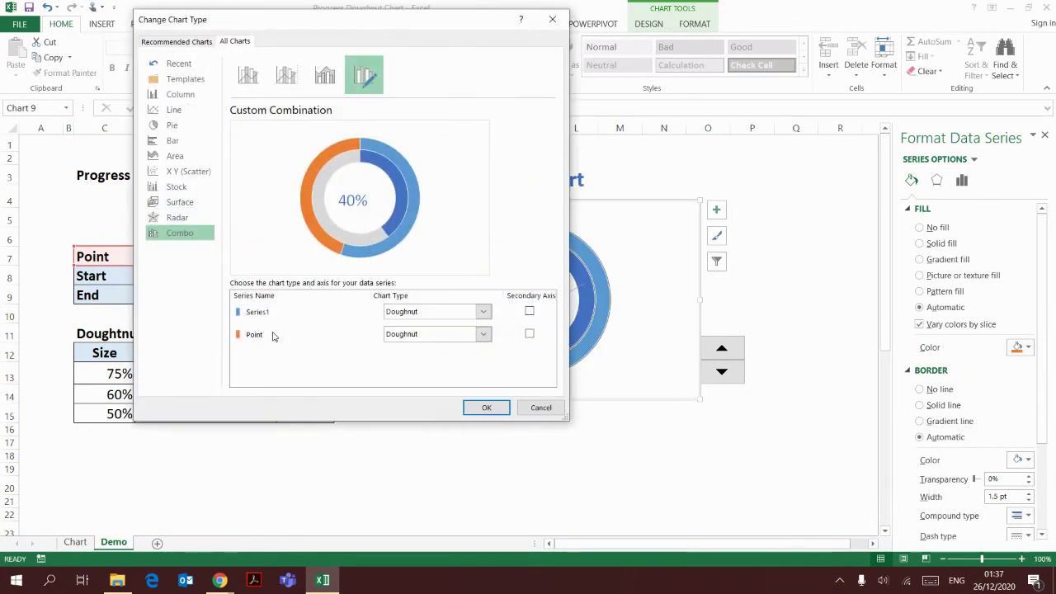
pyautogui.click(482, 334)
pyautogui.scroll(-5, 540, 318)
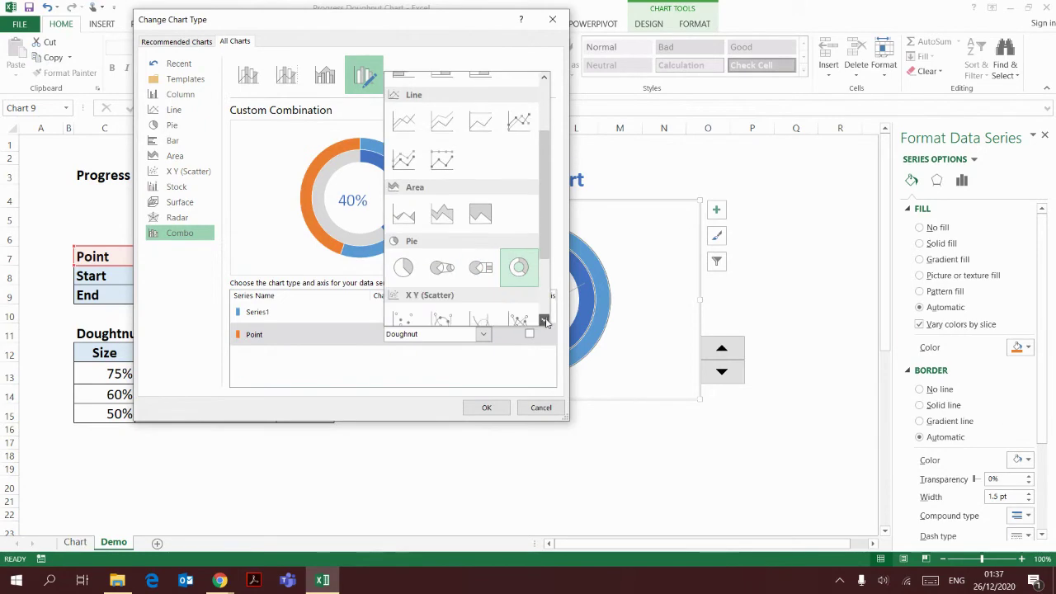
pyautogui.click(402, 245)
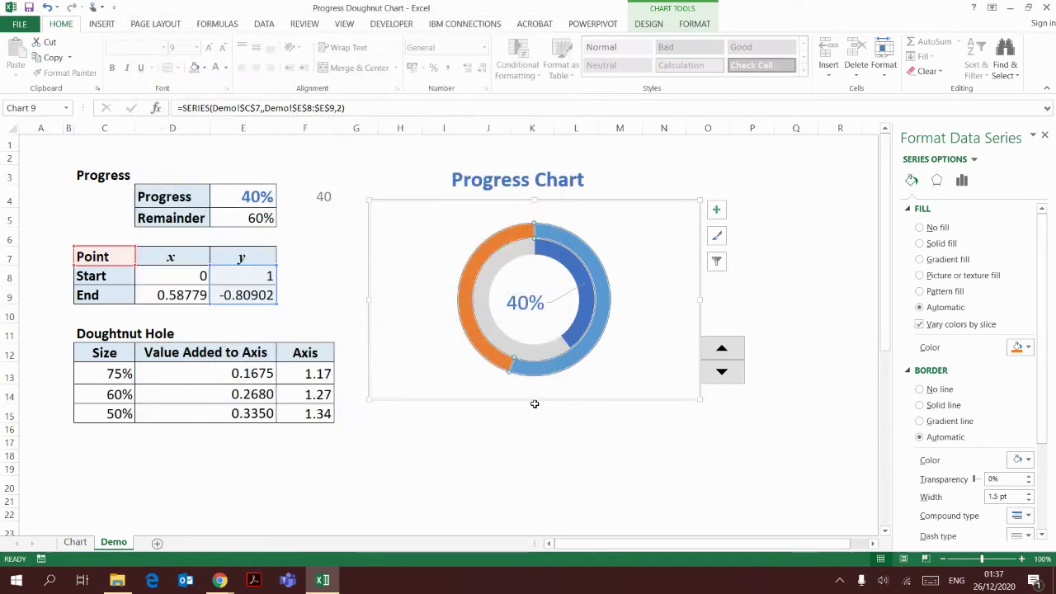
pyautogui.click(487, 408)
# - Edit the Point scatter series in the chart's data source so that its X values come from D8:D9
pyautogui.click(524, 237)
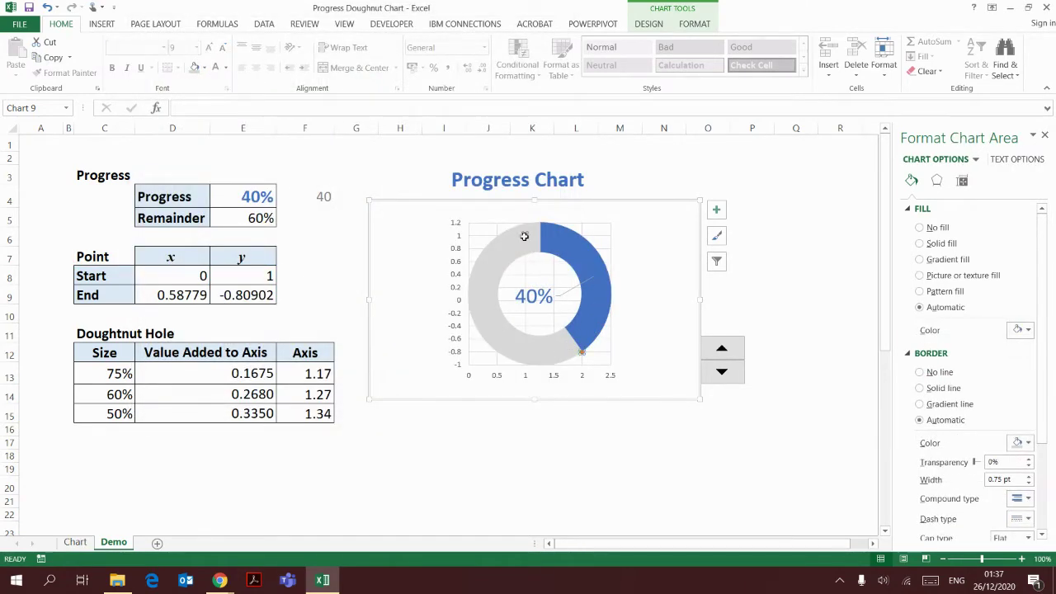
pyautogui.rightClick(523, 237)
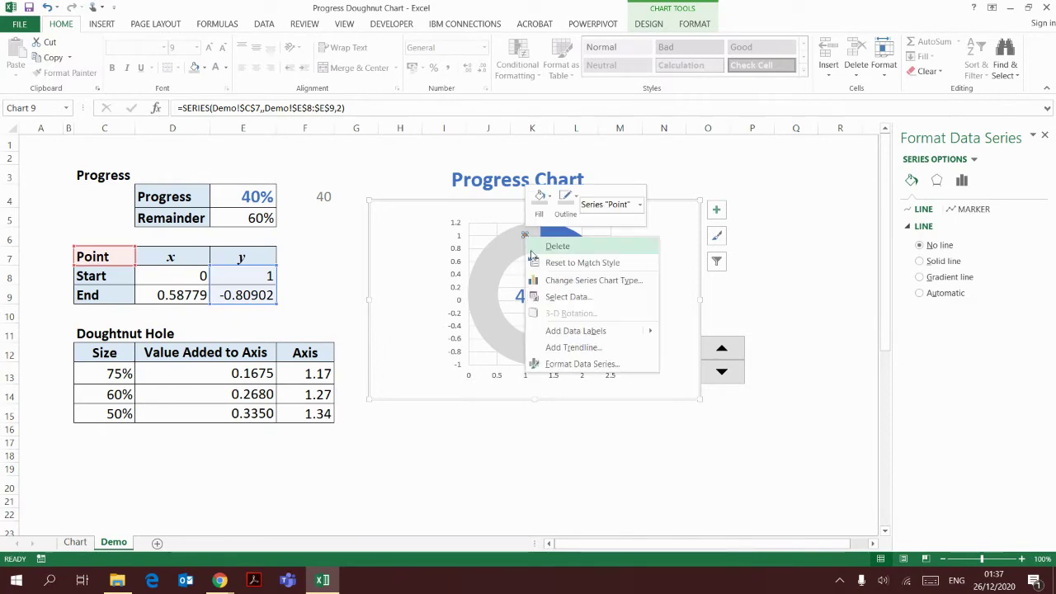
pyautogui.click(561, 297)
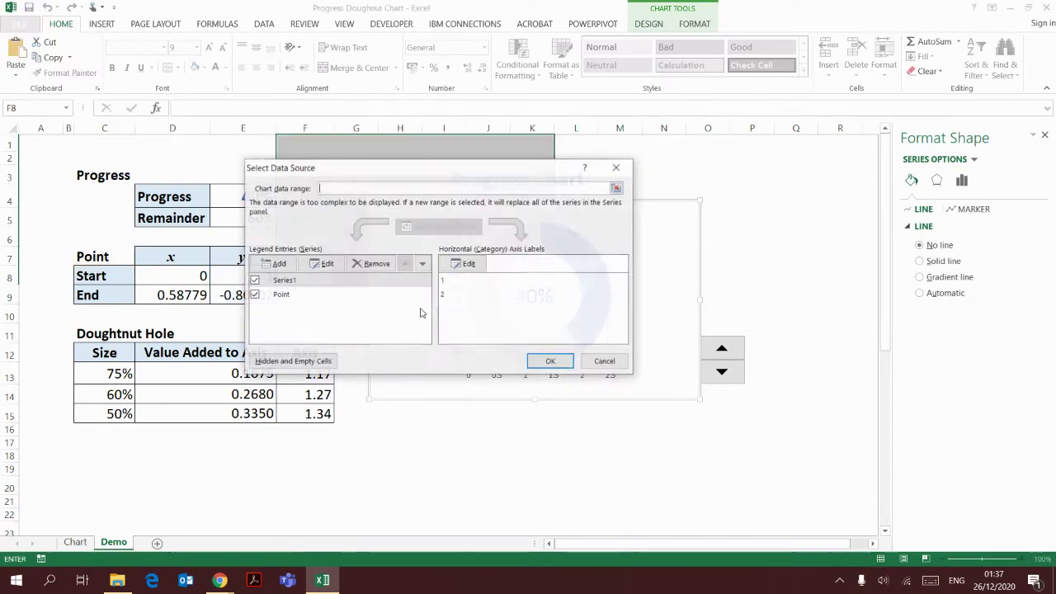
pyautogui.click(283, 297)
pyautogui.click(322, 263)
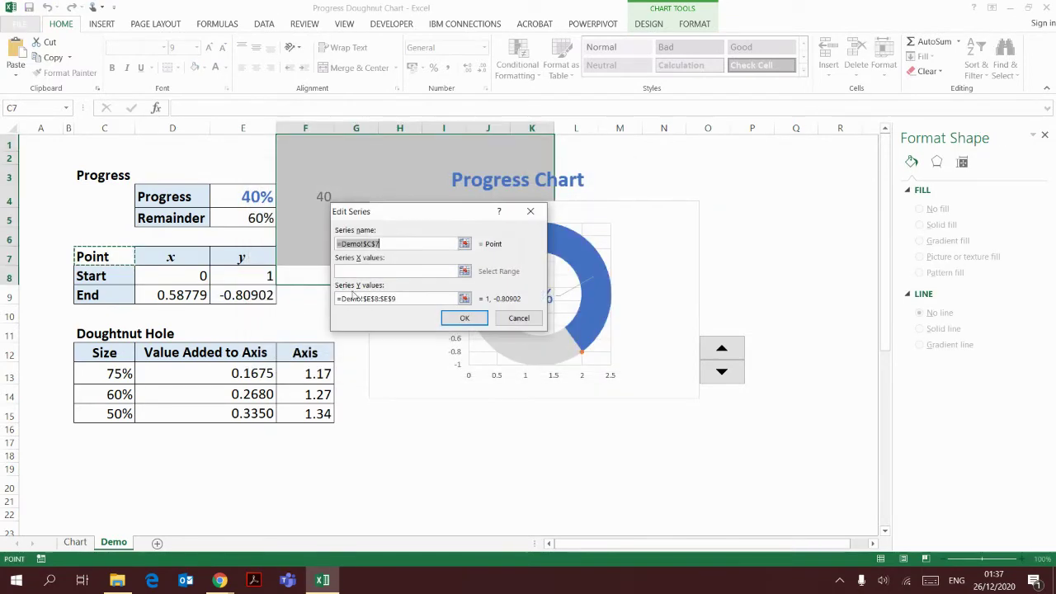
pyautogui.click(471, 273)
pyautogui.moveTo(172, 276); pyautogui.dragTo(171, 294)
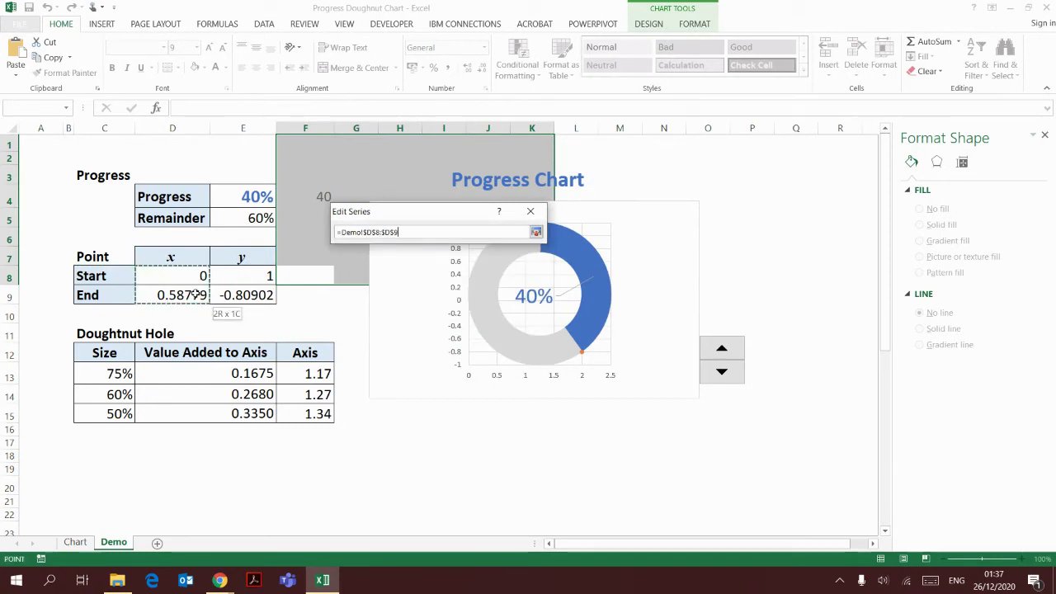
pyautogui.click(536, 232)
pyautogui.moveTo(248, 277); pyautogui.dragTo(258, 294)
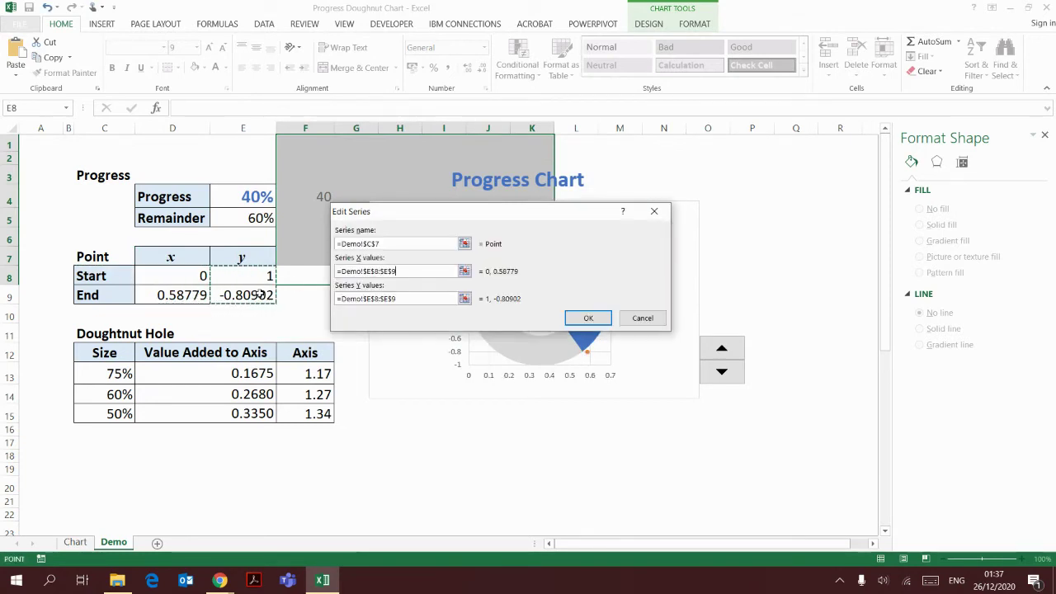
pyautogui.click(464, 272)
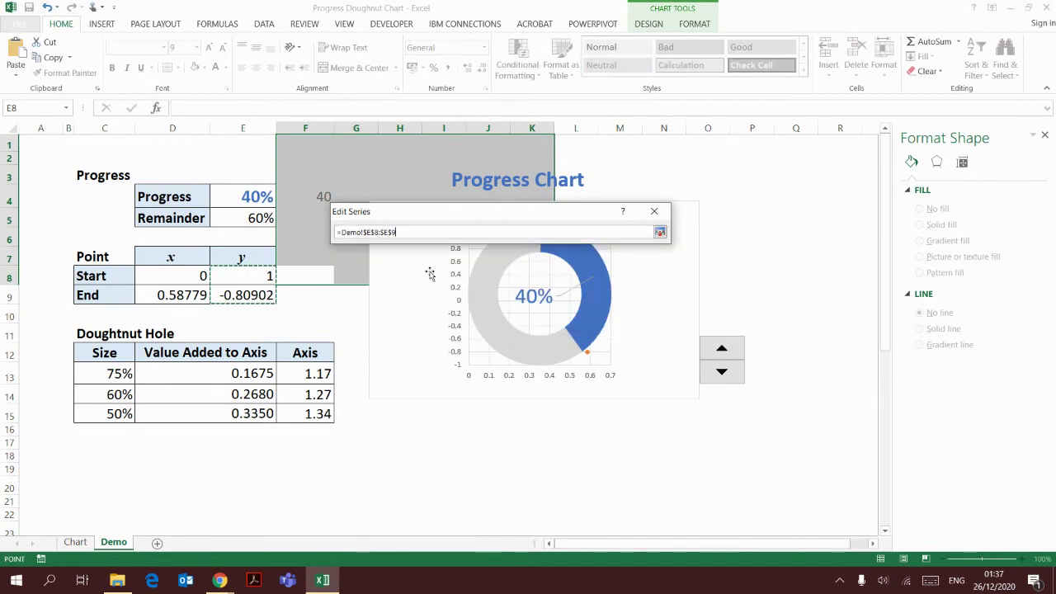
pyautogui.moveTo(177, 276); pyautogui.dragTo(198, 295)
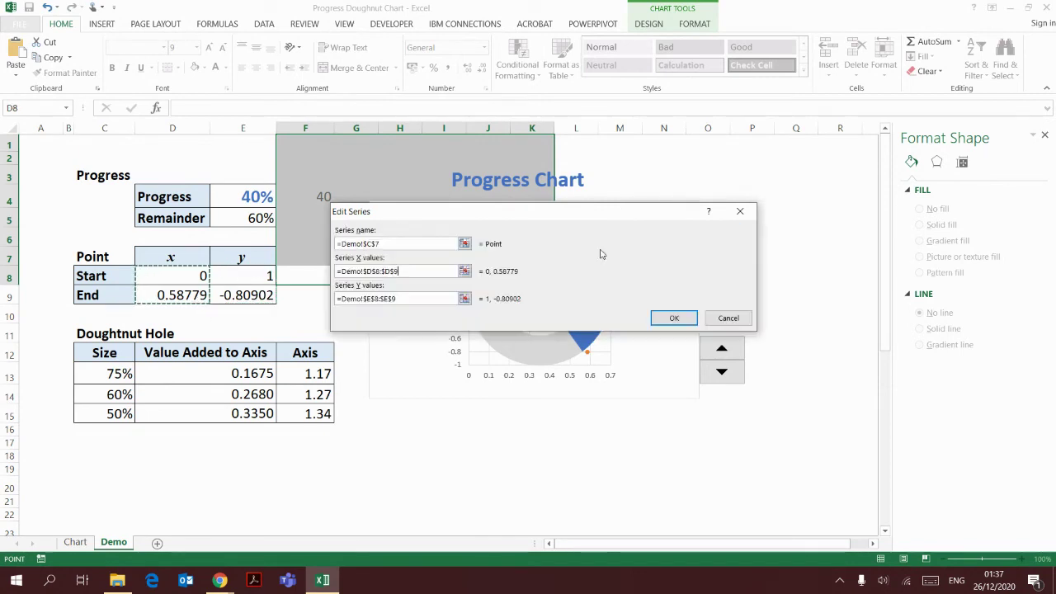
# - Set the Y values of the Point series to E8:E9 and apply the data source changes
pyautogui.press('Tab')
pyautogui.moveTo(248, 275); pyautogui.dragTo(258, 295)
pyautogui.click(745, 232)
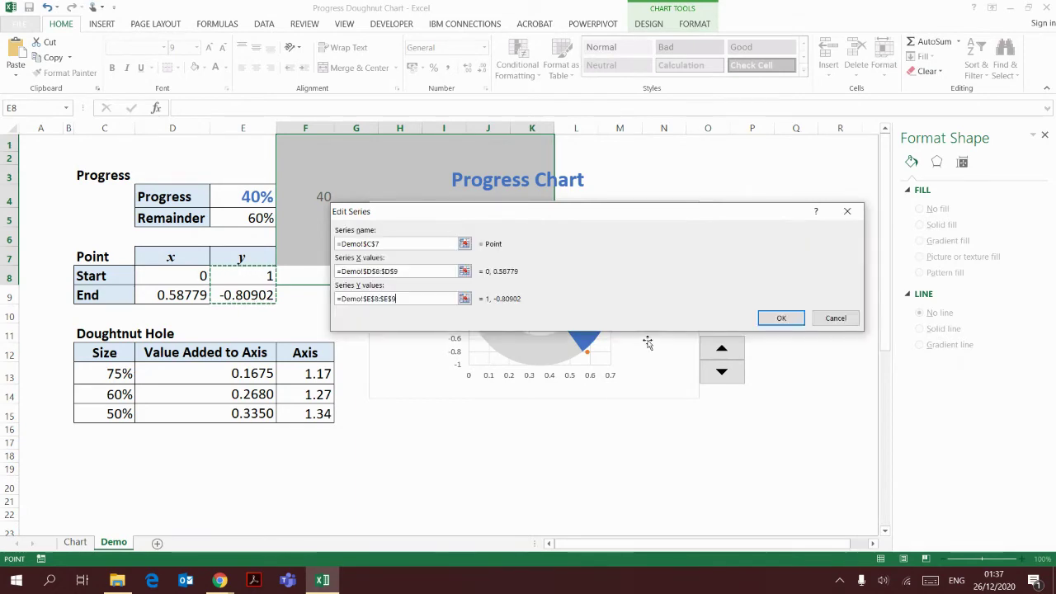
pyautogui.click(780, 318)
pyautogui.click(550, 361)
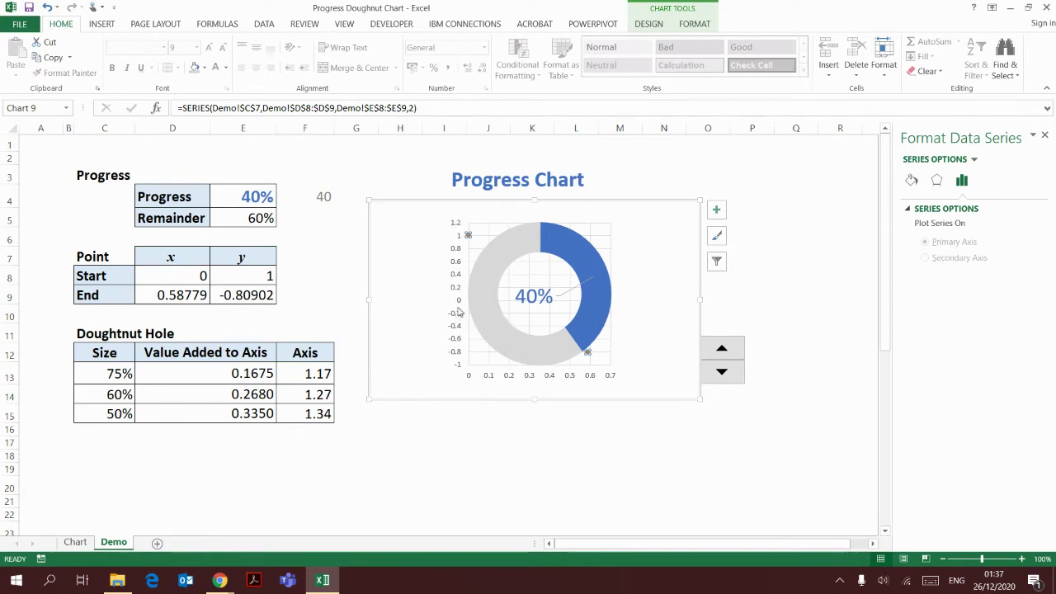
# - Set the chart's vertical axis bounds to a minimum of -1.27 and a maximum of 1.27, following the axis value for the 60% hole size
pyautogui.click(110, 396)
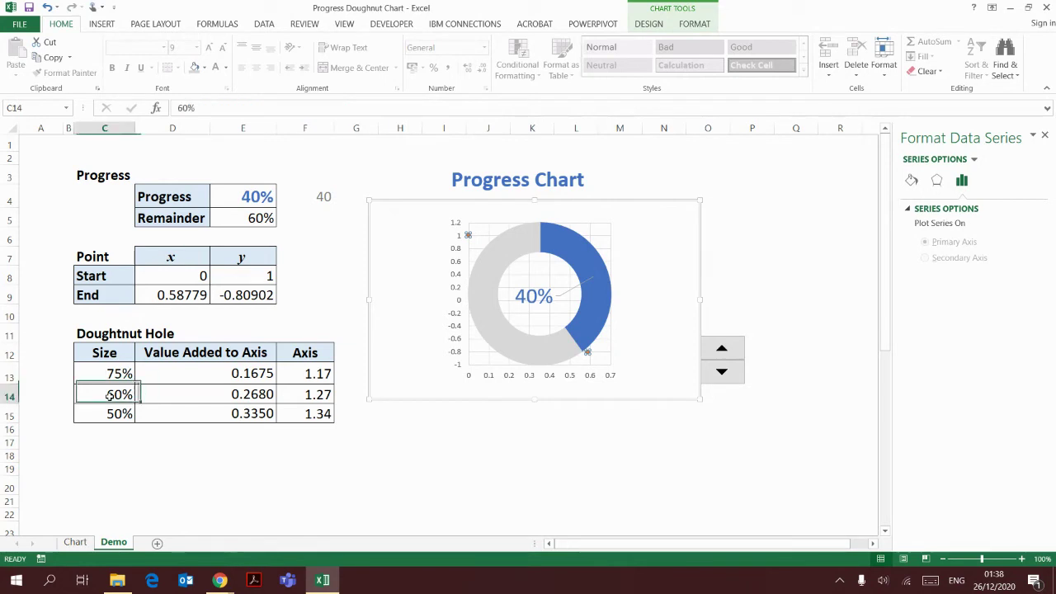
pyautogui.click(224, 396)
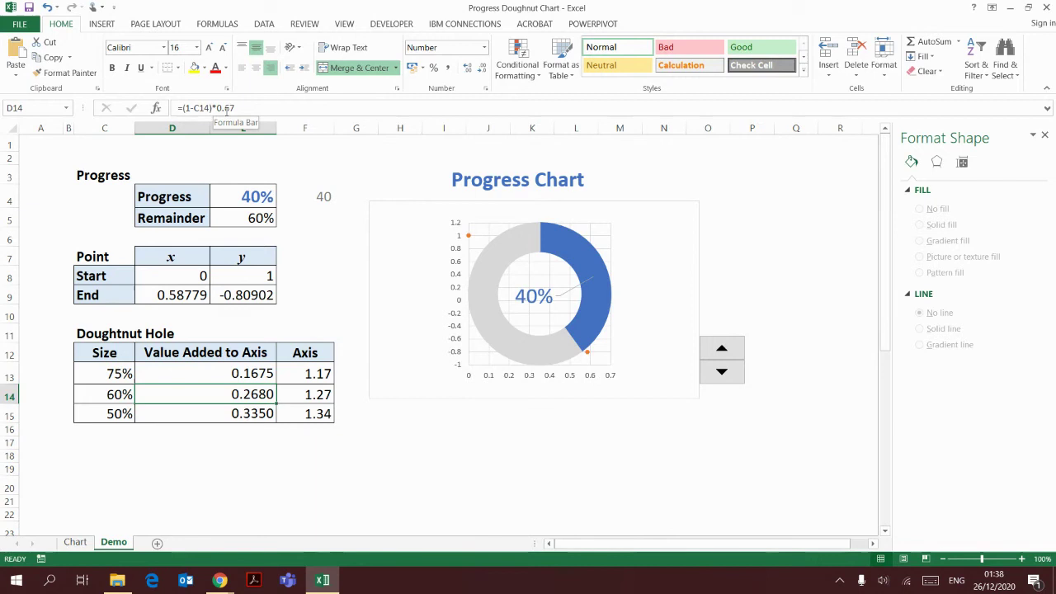
pyautogui.click(313, 396)
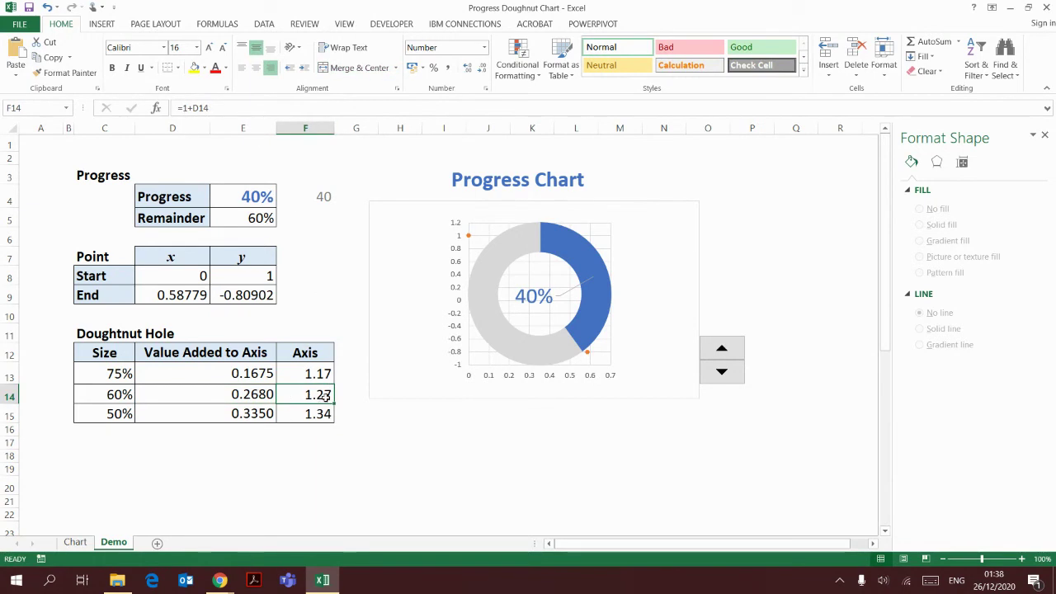
pyautogui.click(453, 288)
pyautogui.rightClick(454, 287)
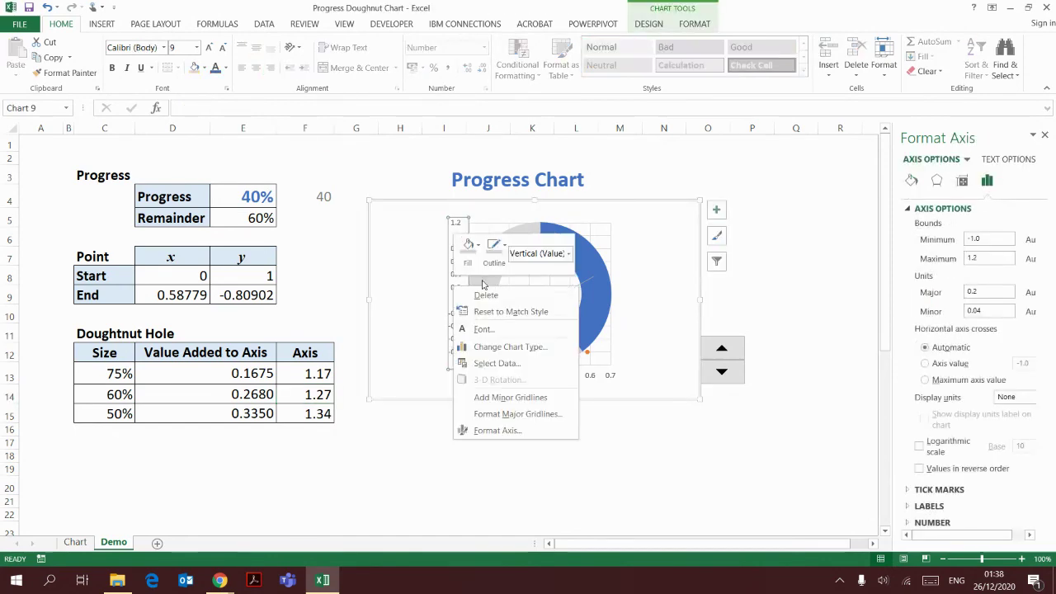
pyautogui.click(986, 239)
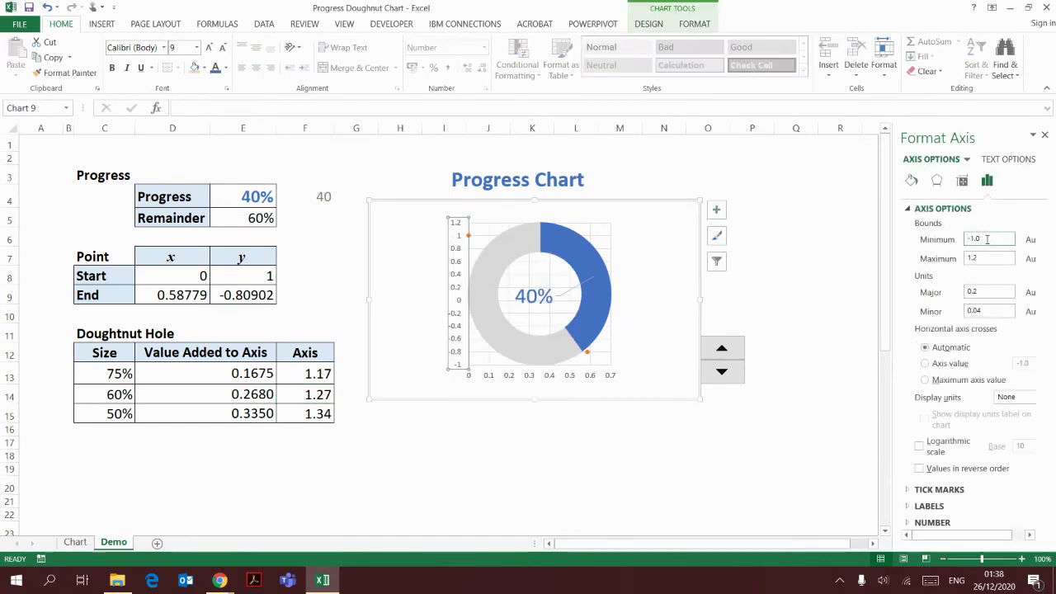
pyautogui.press('BackSpace')
pyautogui.press('BackSpace')
pyautogui.write('.2')
pyautogui.press('Tab')
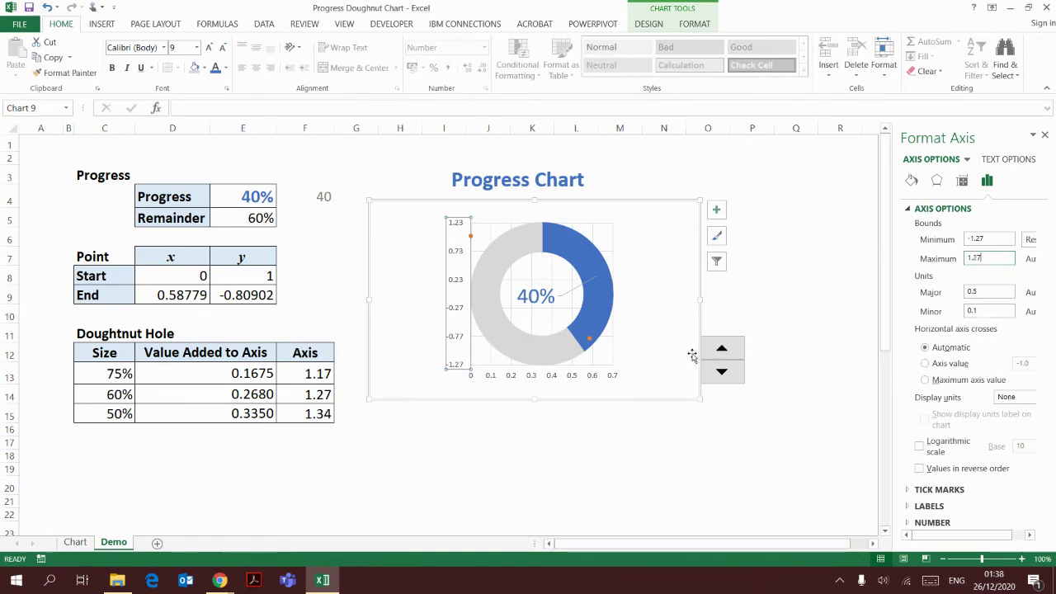
pyautogui.write('1.27')
# - Set the chart's horizontal axis bounds to a minimum of -1.27 and a maximum of 1.27
pyautogui.click(604, 375)
pyautogui.click(610, 380)
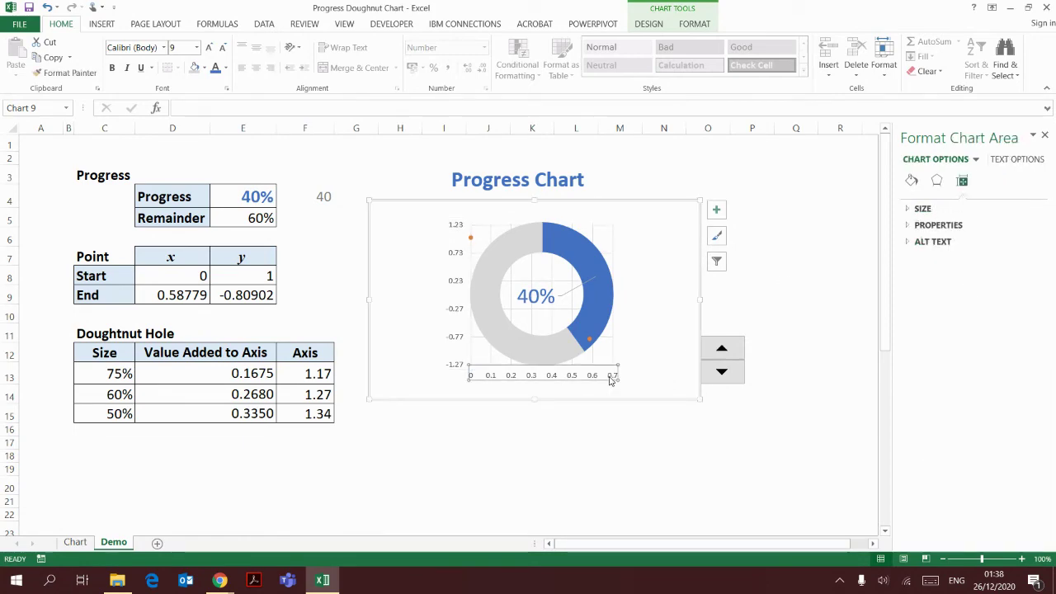
pyautogui.click(986, 180)
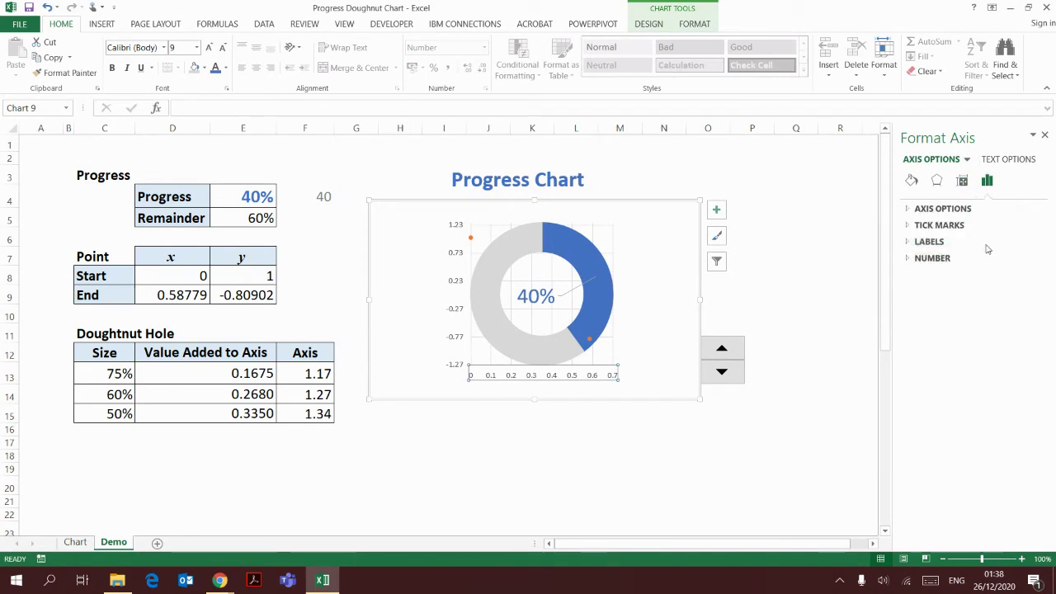
pyautogui.click(948, 209)
pyautogui.click(990, 238)
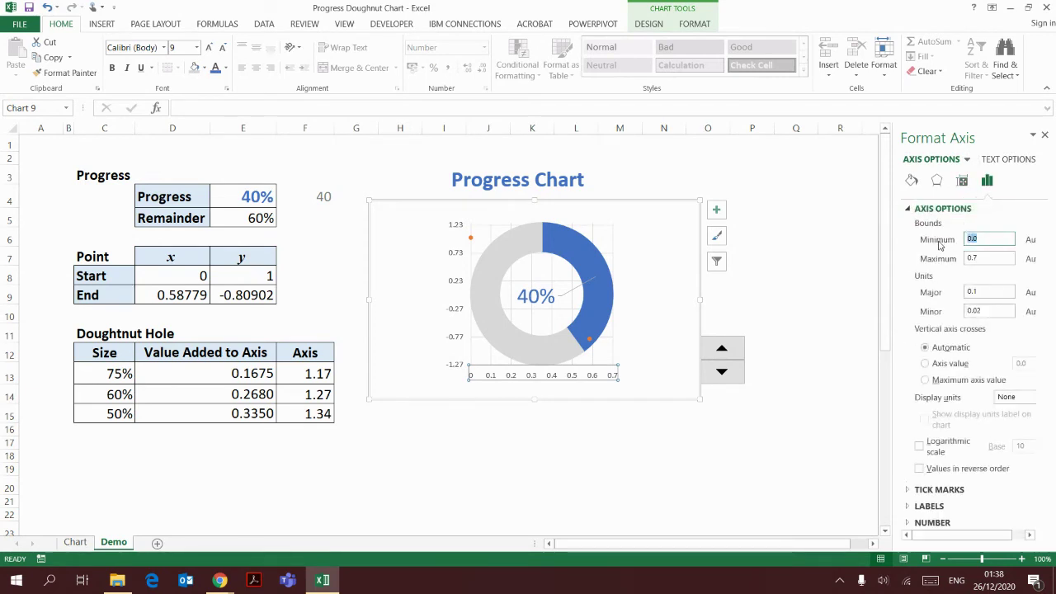
pyautogui.write('-1.27')
pyautogui.click(985, 257)
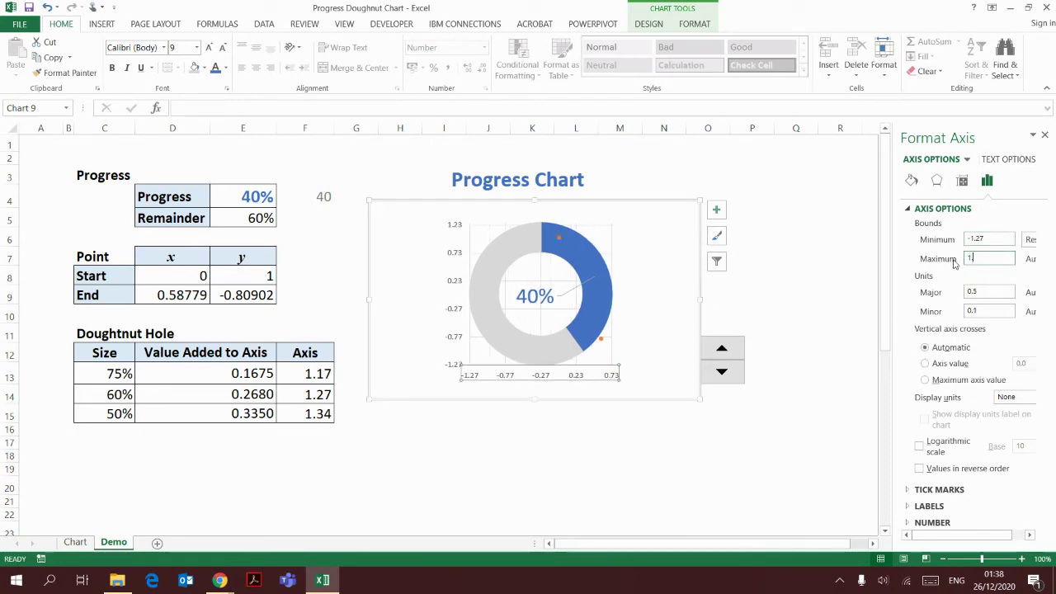
pyautogui.write('1.27')
pyautogui.press('Return')
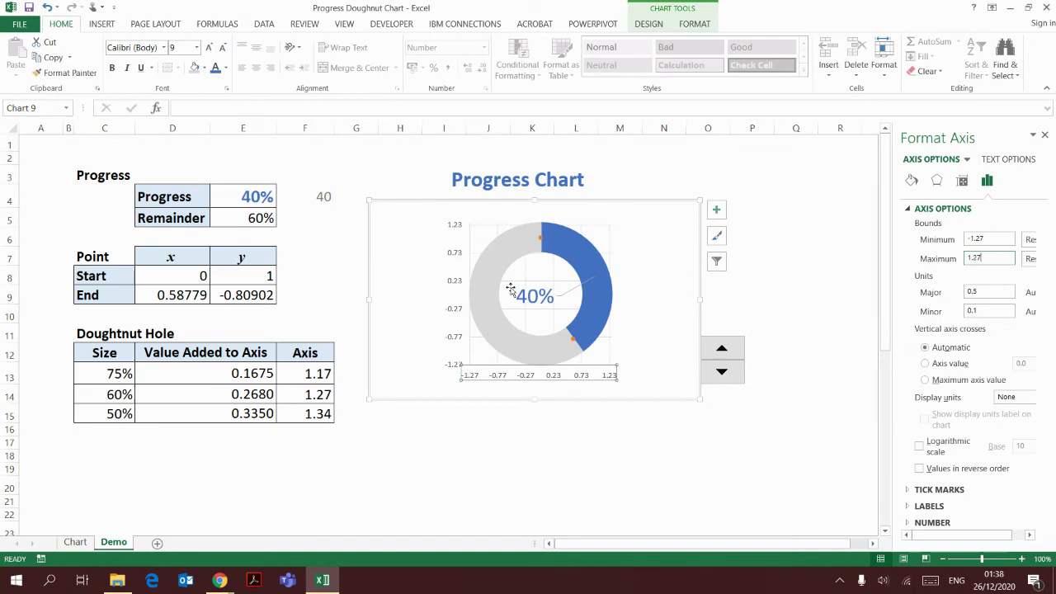
# - Delete the vertical and horizontal axes from the progress chart
pyautogui.click(454, 285)
pyautogui.press('Delete')
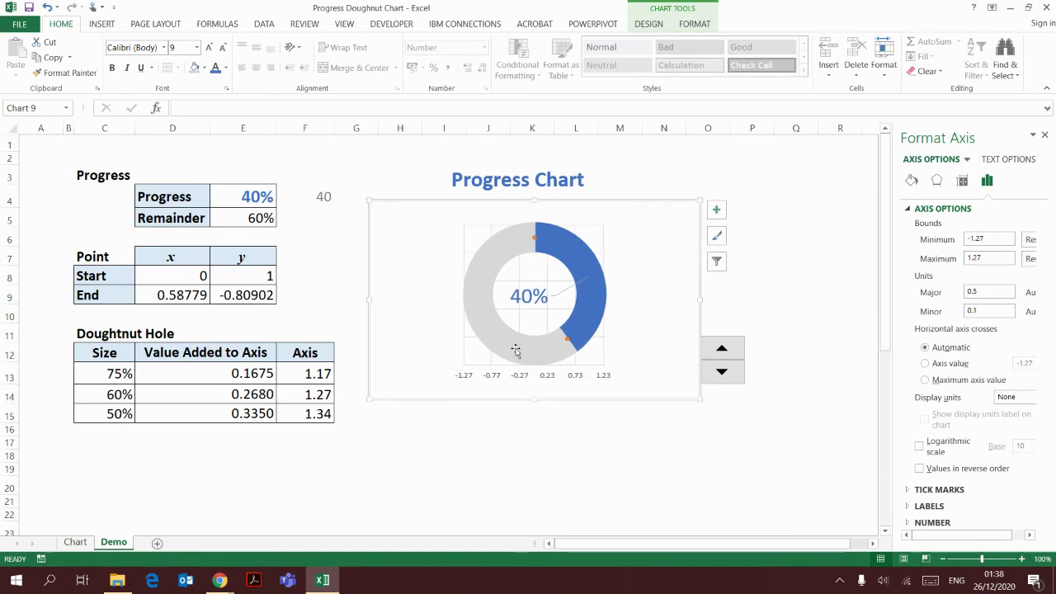
pyautogui.click(515, 376)
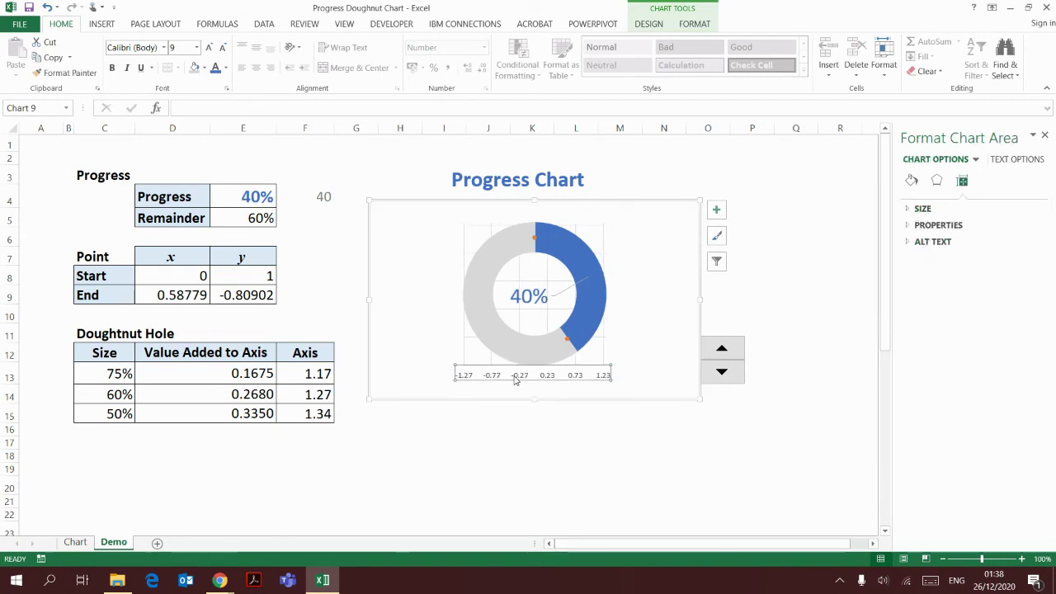
pyautogui.press('Delete')
# - Delete the vertical and horizontal major gridlines from the progress chart
pyautogui.click(548, 283)
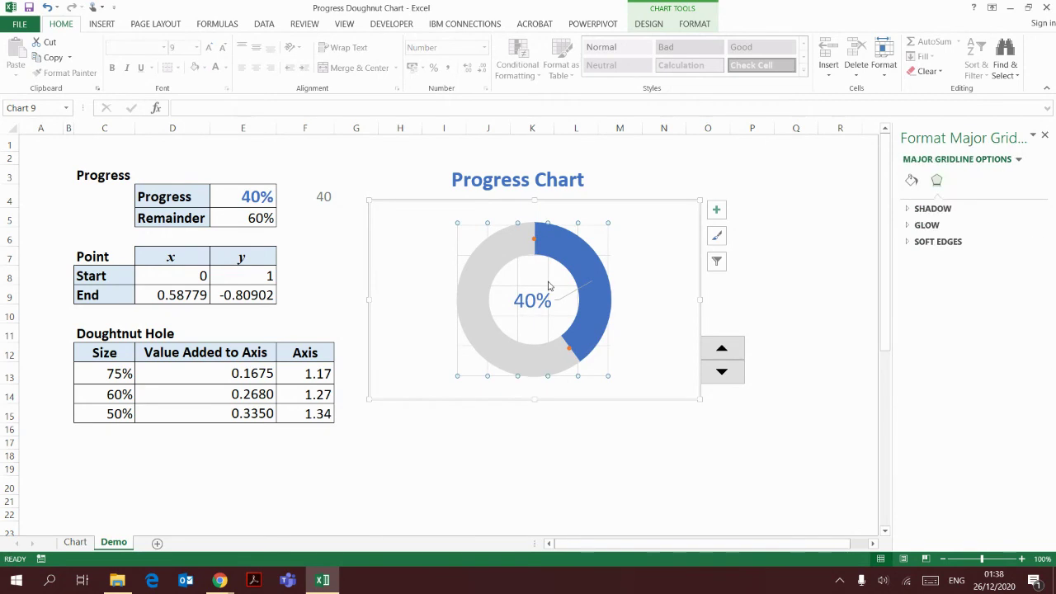
pyautogui.press('Delete')
pyautogui.click(535, 314)
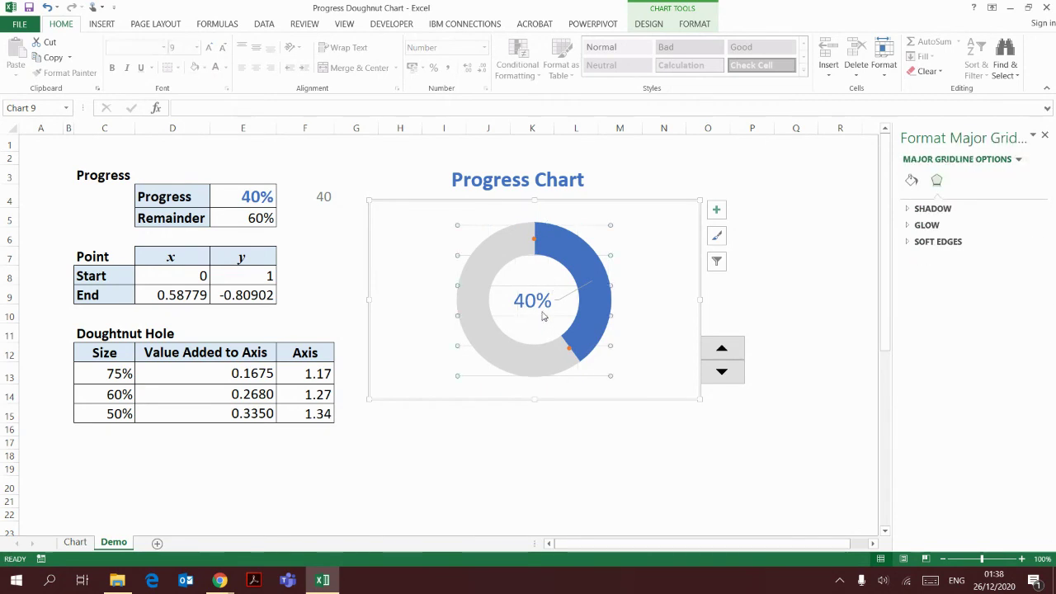
pyautogui.press('Delete')
# - Give the Point series markers a solid fill and solid border in the same blue as the doughnut's progress segment
pyautogui.click(533, 238)
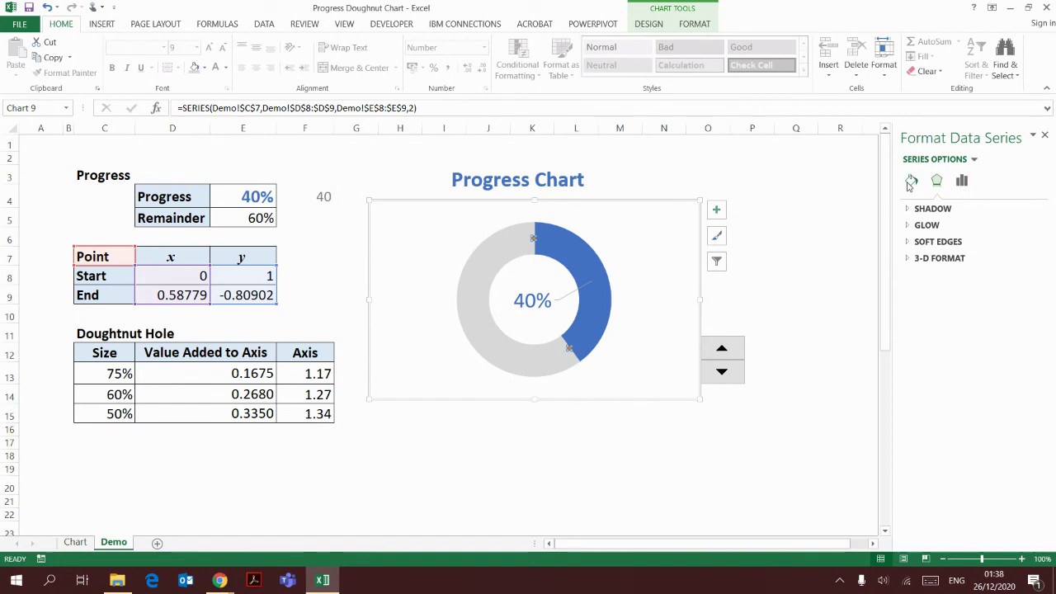
pyautogui.click(910, 180)
pyautogui.click(958, 209)
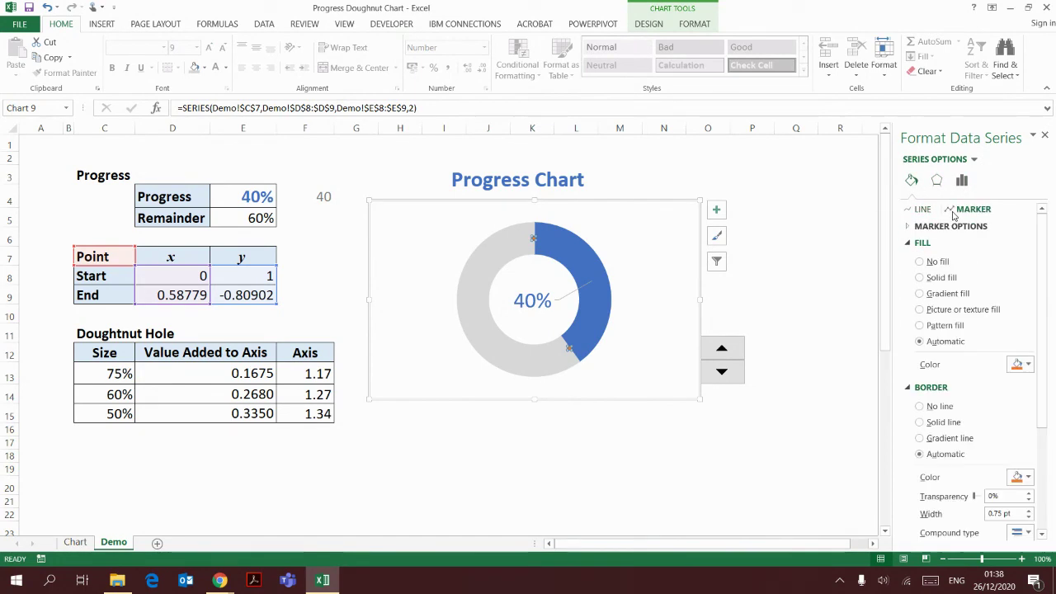
pyautogui.click(913, 227)
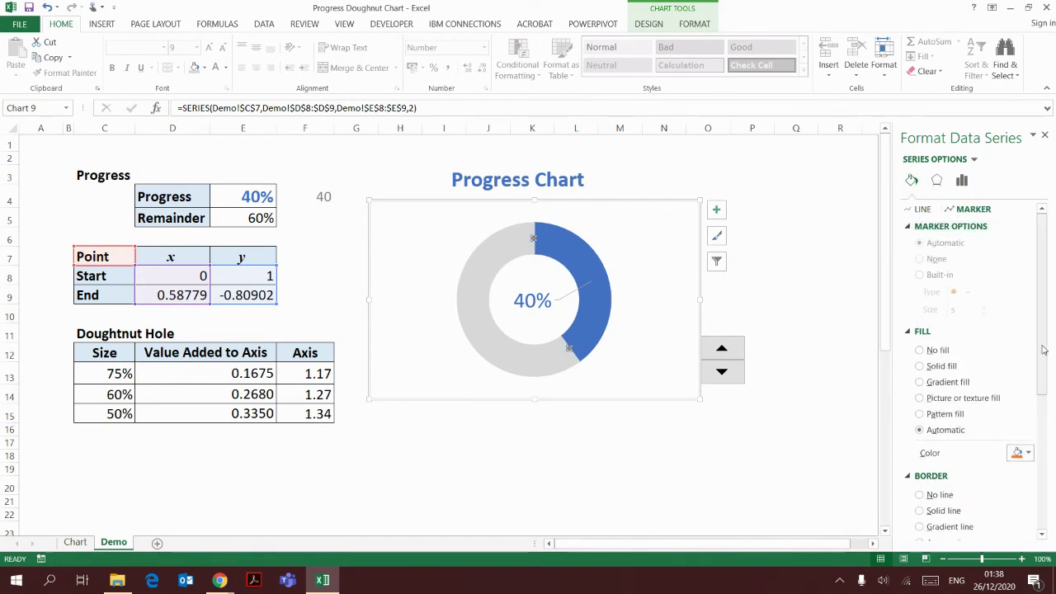
pyautogui.click(1021, 455)
pyautogui.click(1036, 330)
pyautogui.scroll(-4, 1029, 432)
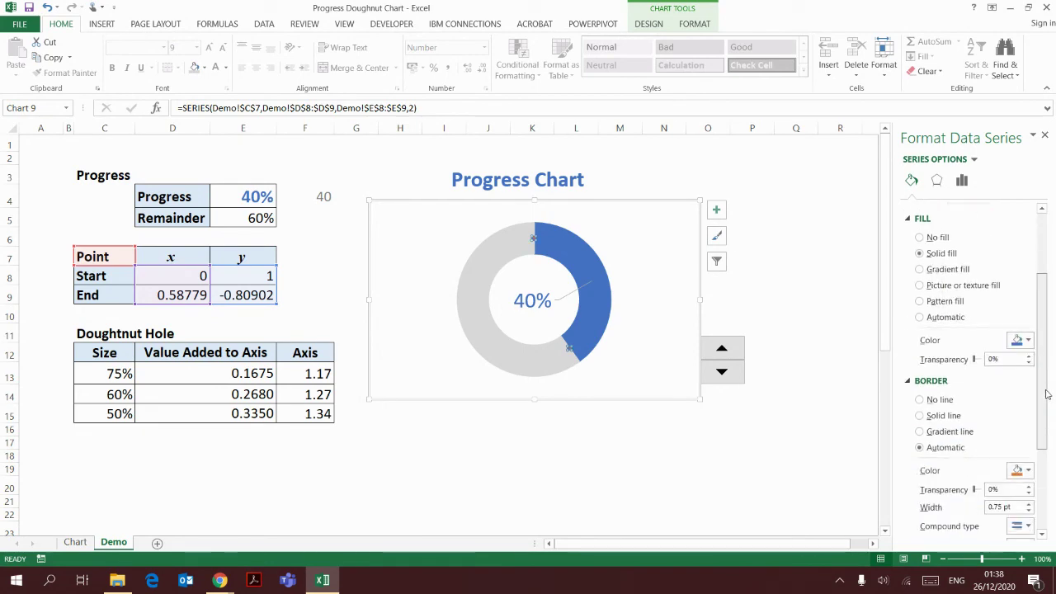
pyautogui.click(1029, 430)
pyautogui.click(1035, 310)
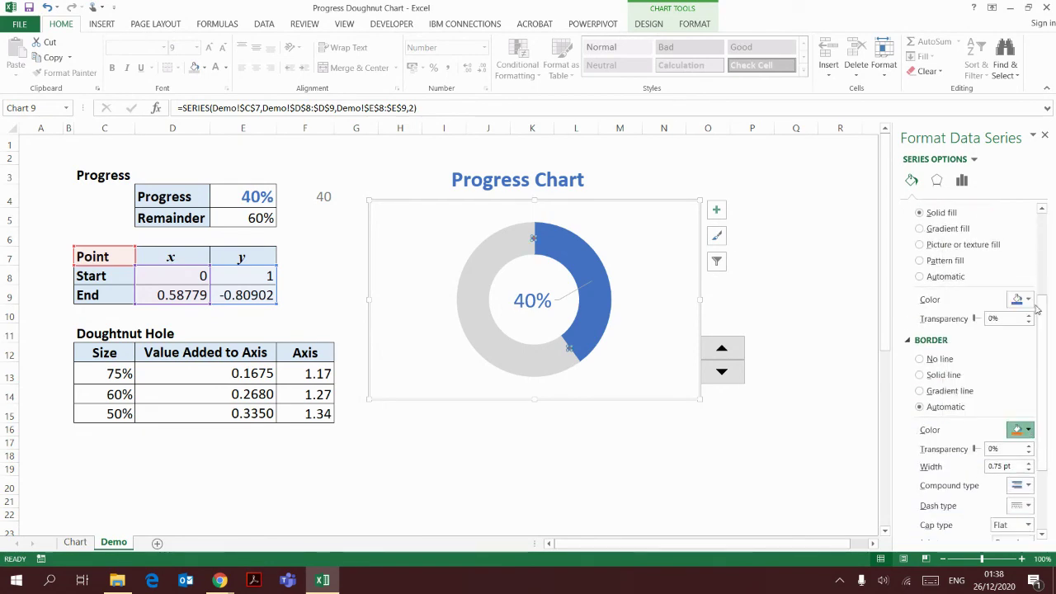
# - Switch the Point series to built-in circle markers of size 36 so they match the ring's thickness, and deselect the chart
pyautogui.moveTo(1044, 330); pyautogui.dragTo(1044, 245)
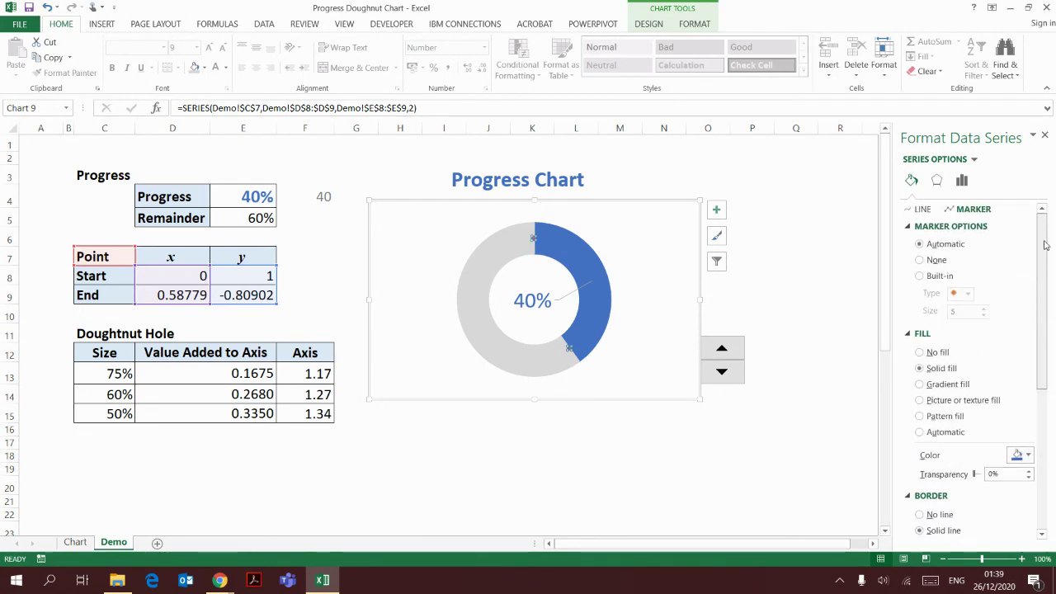
pyautogui.click(920, 277)
pyautogui.click(983, 307)
pyautogui.click(983, 307)
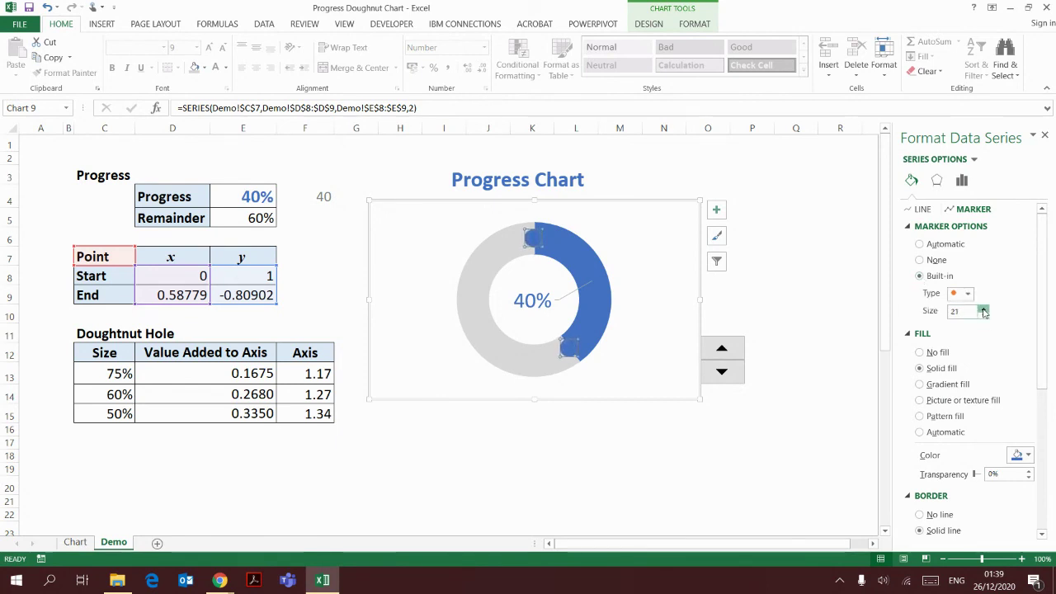
pyautogui.click(983, 309)
pyautogui.click(983, 309)
pyautogui.click(983, 309)
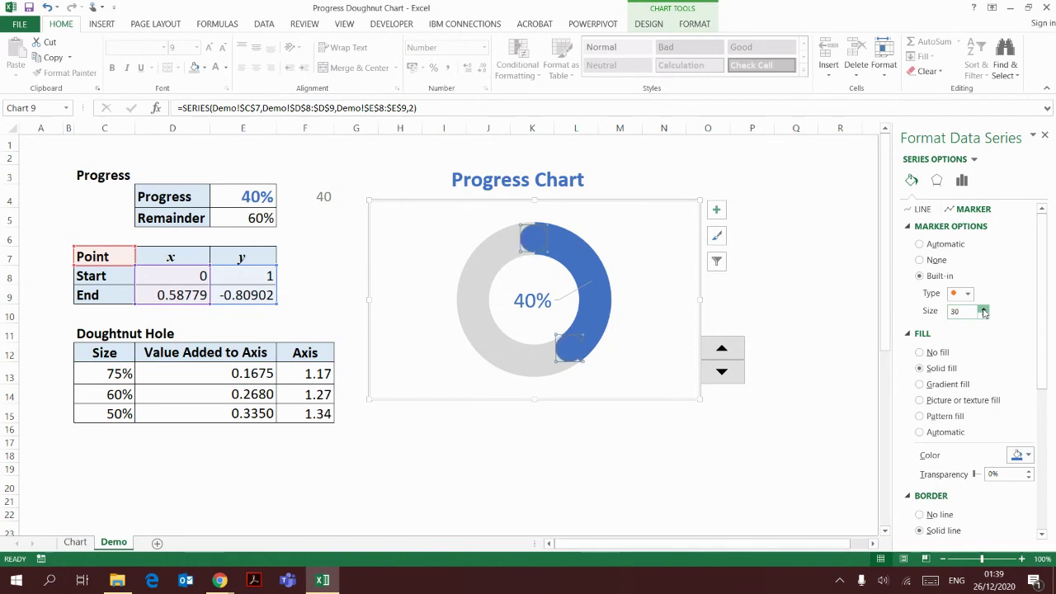
pyautogui.click(983, 308)
pyautogui.click(983, 308)
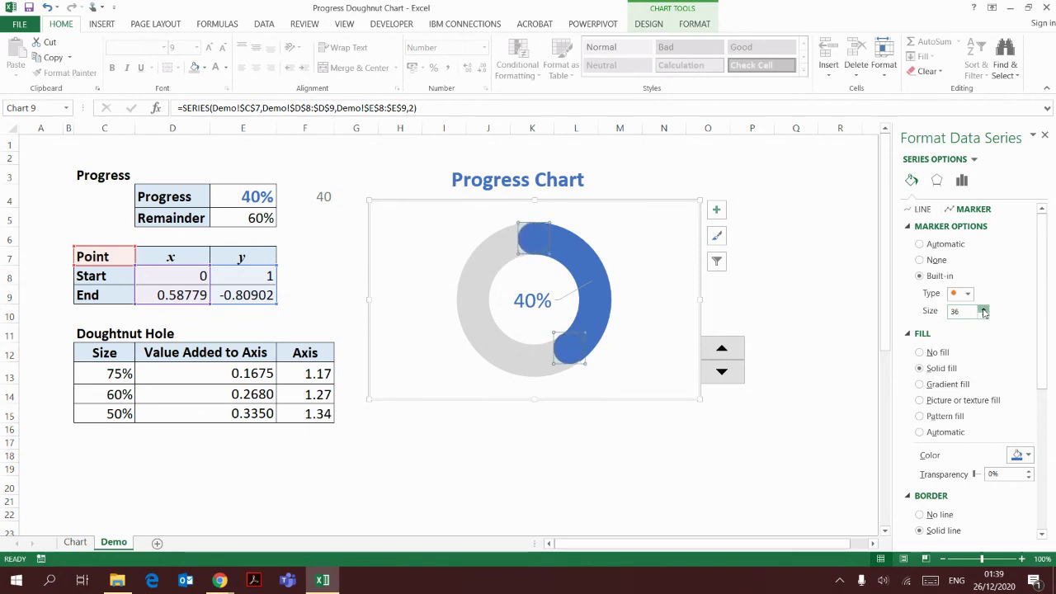
pyautogui.click(842, 289)
pyautogui.click(831, 258)
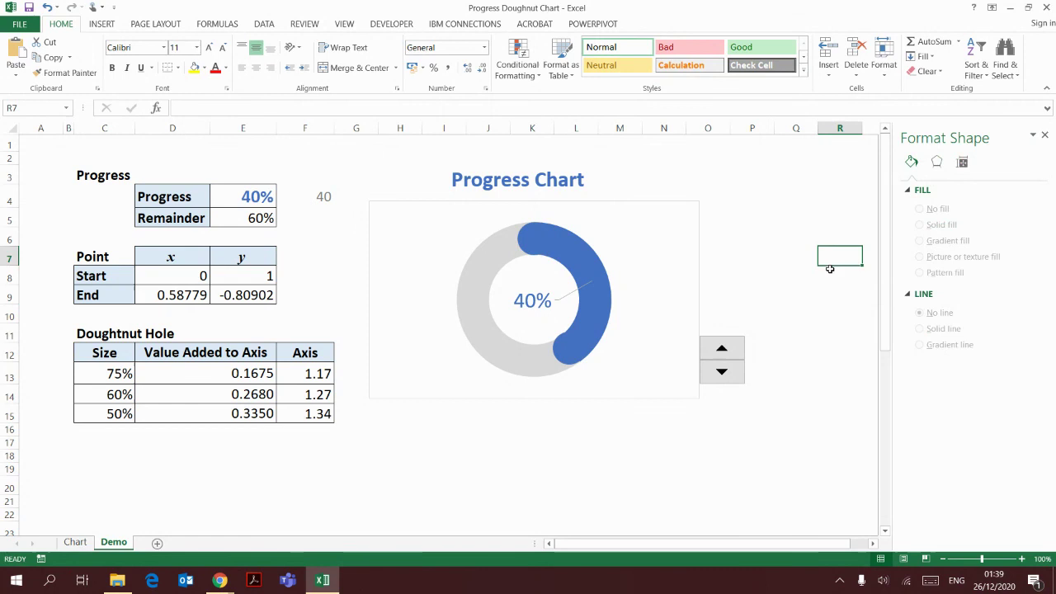
# - Test the chart with the spin button by stepping the progress up to 42%, down to 35% and up to 38%
pyautogui.click(722, 349)
pyautogui.click(721, 349)
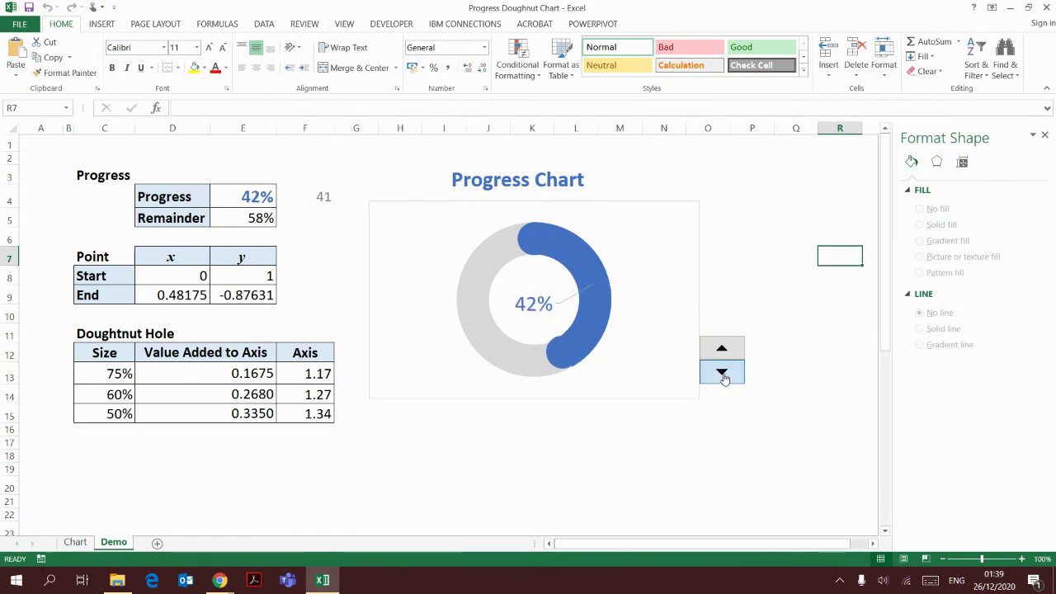
pyautogui.click(722, 374)
pyautogui.click(721, 374)
pyautogui.click(721, 374)
pyautogui.click(722, 374)
pyautogui.click(722, 374)
pyautogui.click(722, 373)
pyautogui.click(722, 374)
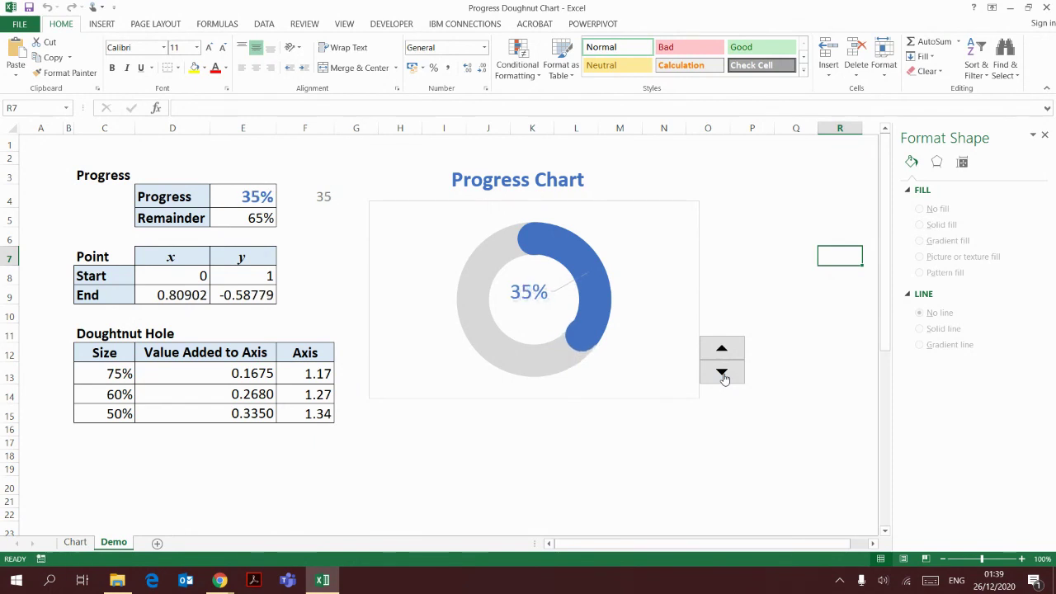
pyautogui.click(721, 350)
pyautogui.click(721, 350)
pyautogui.click(721, 350)
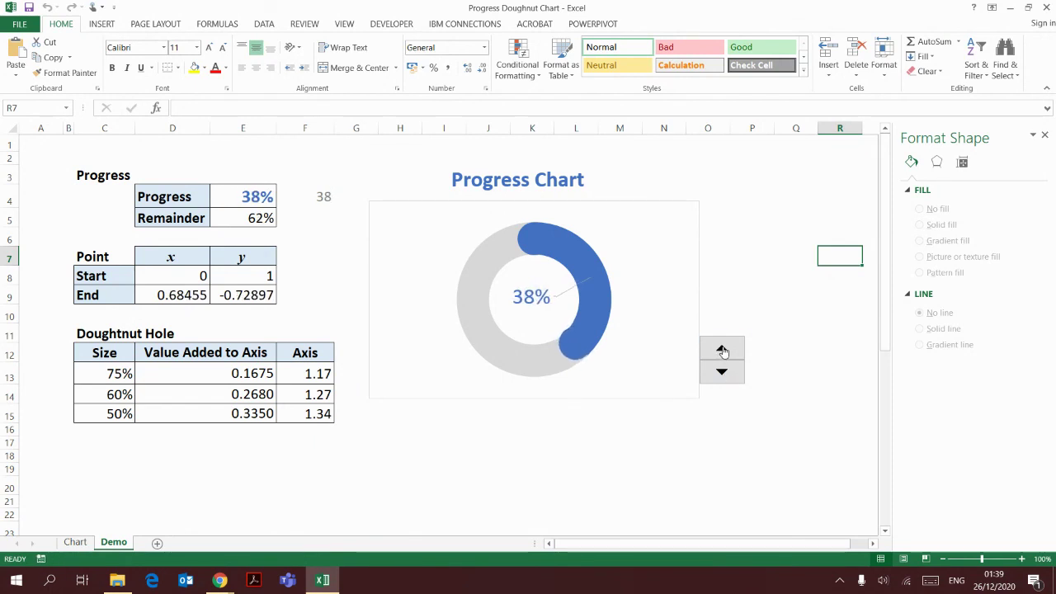